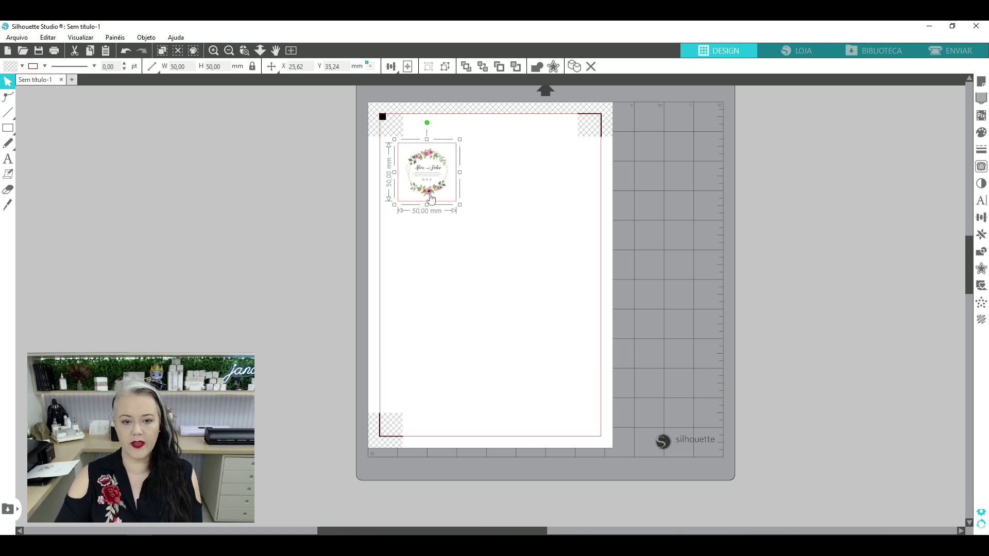
key("ctrl+d")
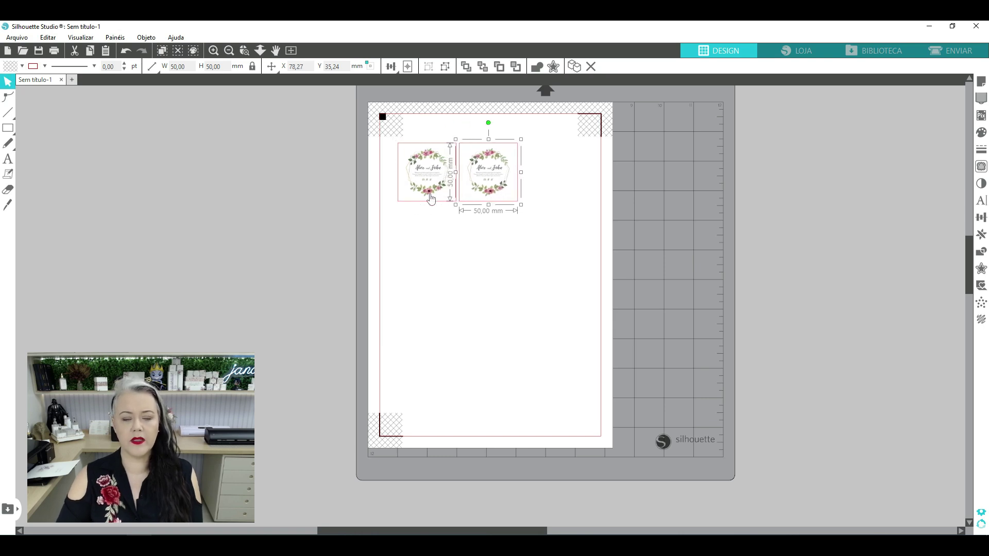
left_click(493, 238)
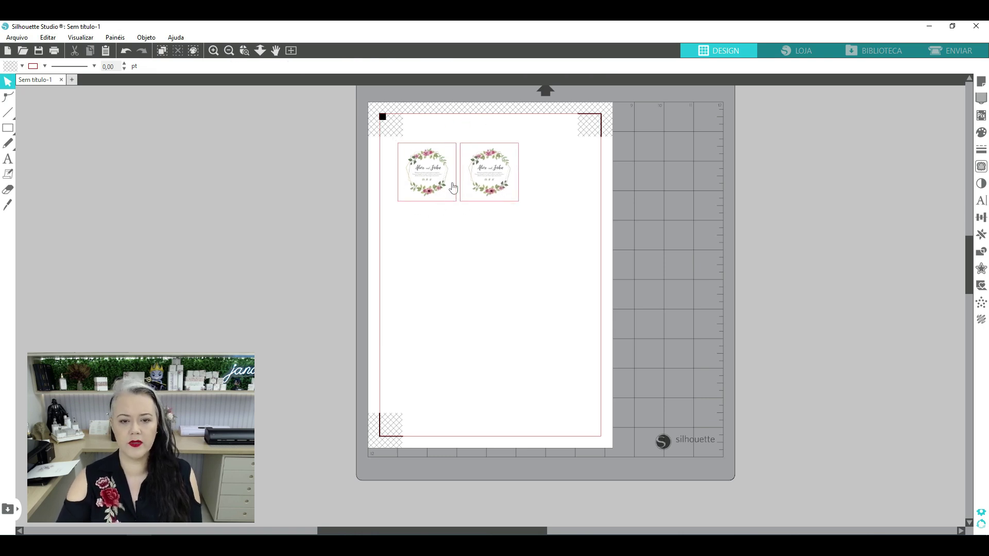
left_click(466, 178)
key("Delete")
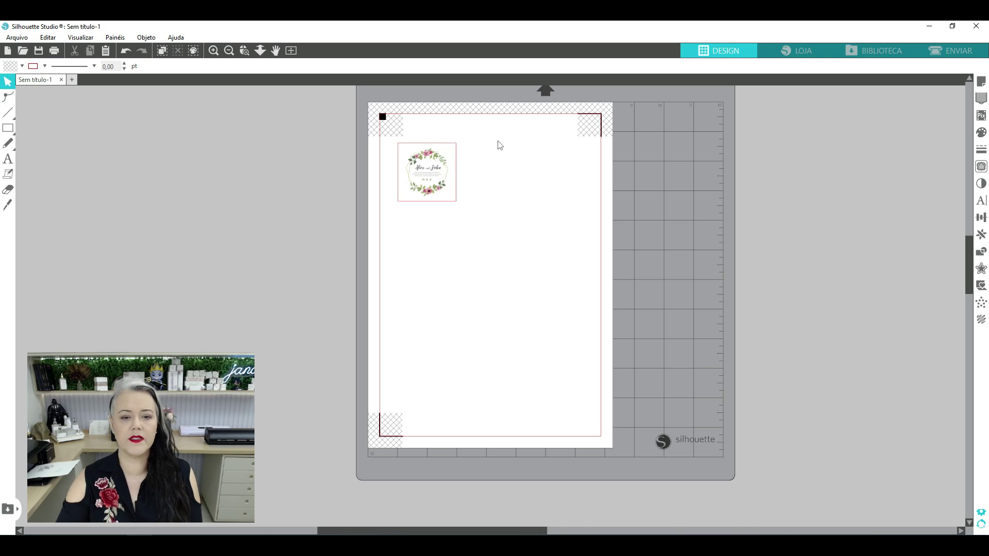
Move the label closer to the page's upper-left registration mark and fill the page with copies of it
left_click_drag(429, 169, 419, 166)
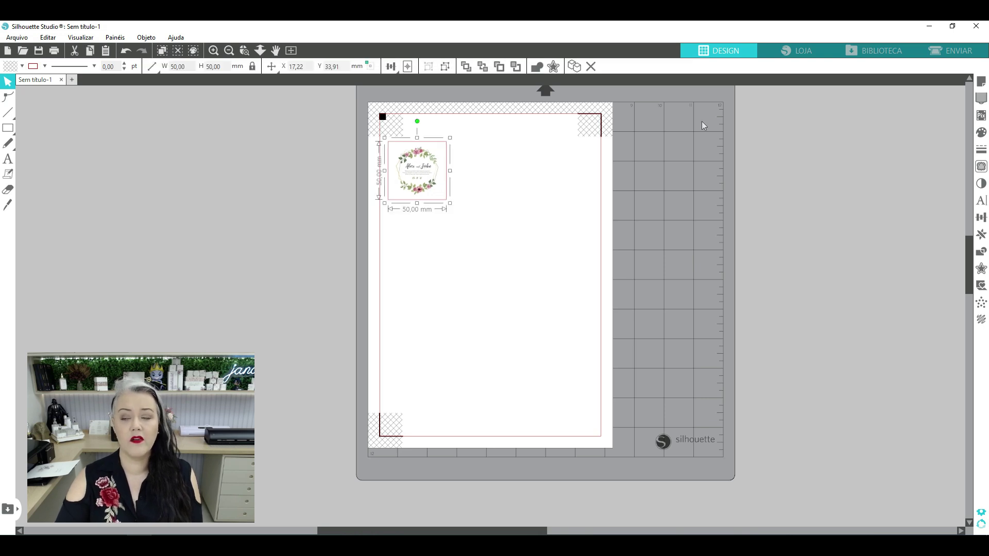
left_click(981, 234)
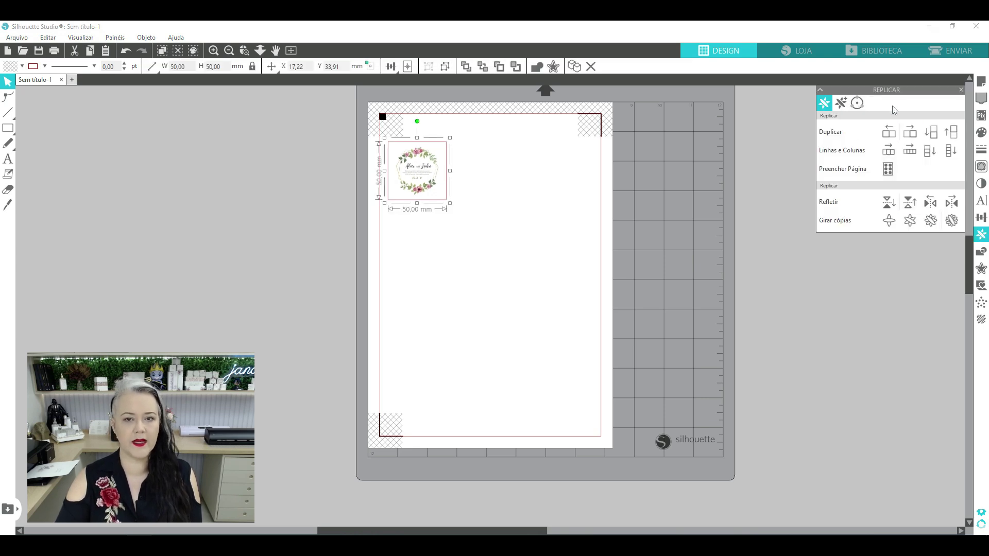
left_click(888, 170)
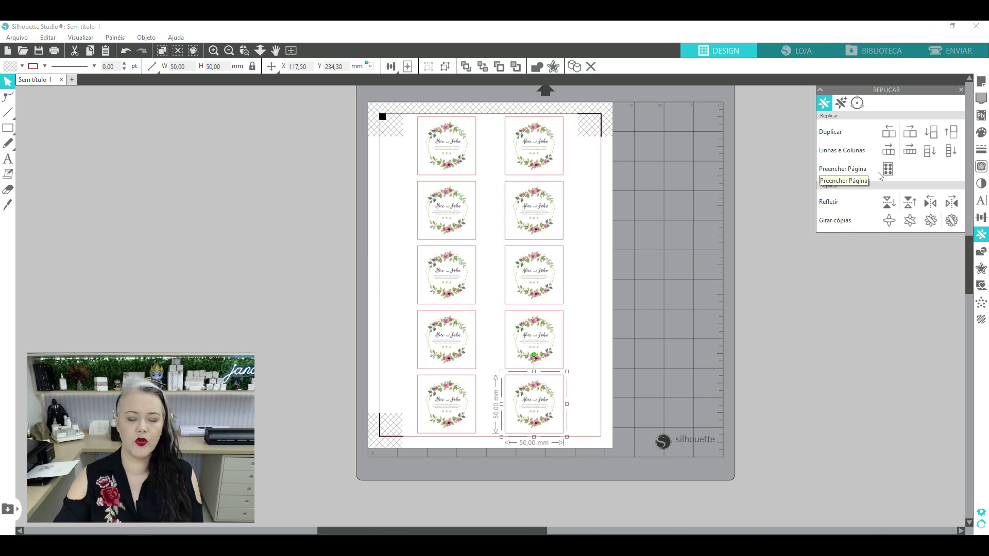
left_click(689, 306)
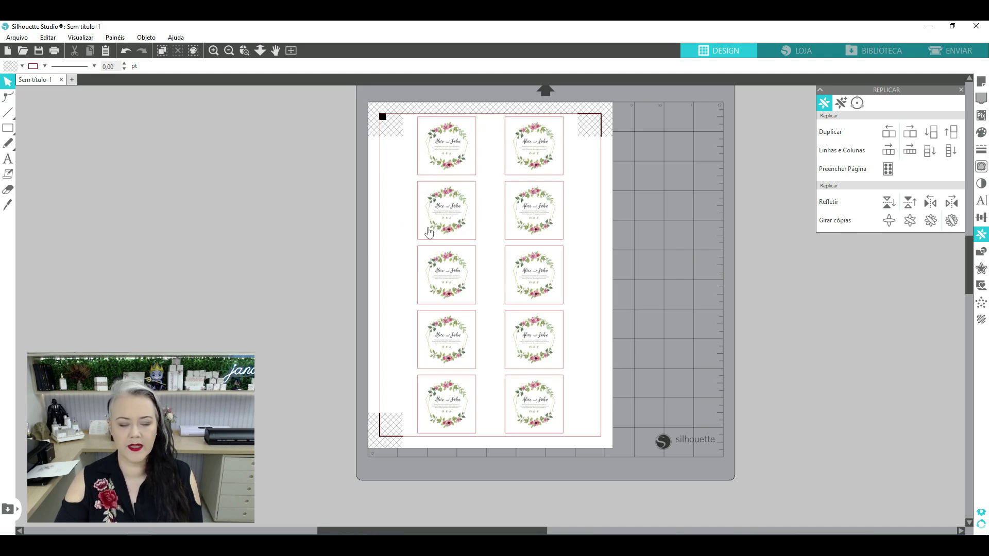
Delete the four lower rows of labels and place the second remaining label edge to edge with the first
left_click_drag(623, 432, 407, 232)
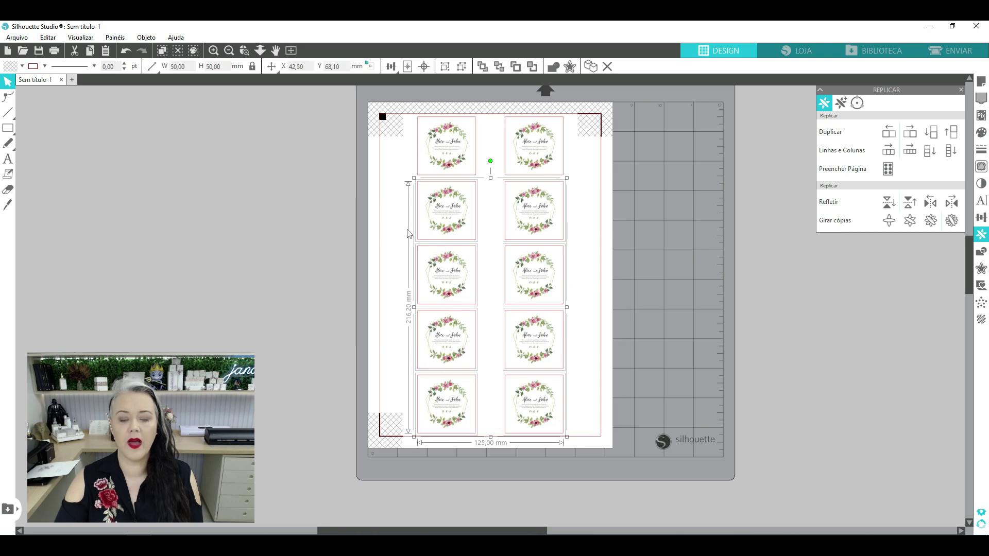
key("Delete")
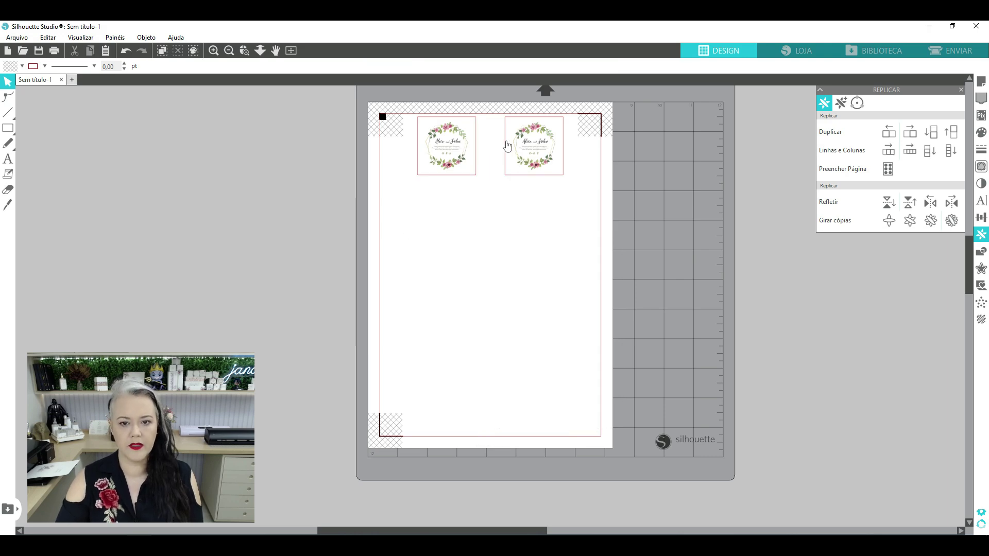
left_click_drag(505, 140, 478, 145)
key("Escape")
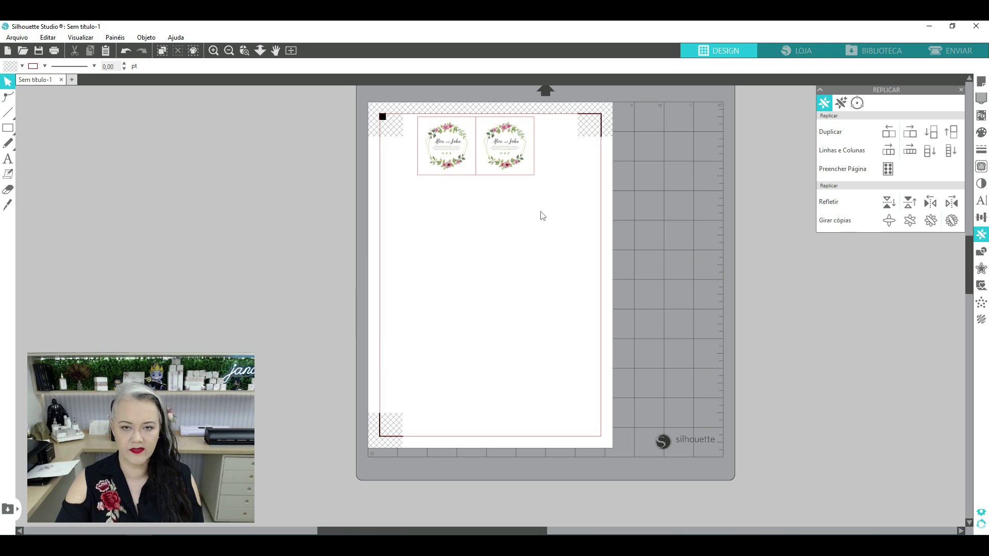
Shift the second label slightly away from the first and bring it back flush against it
left_click(500, 170)
left_click(481, 198)
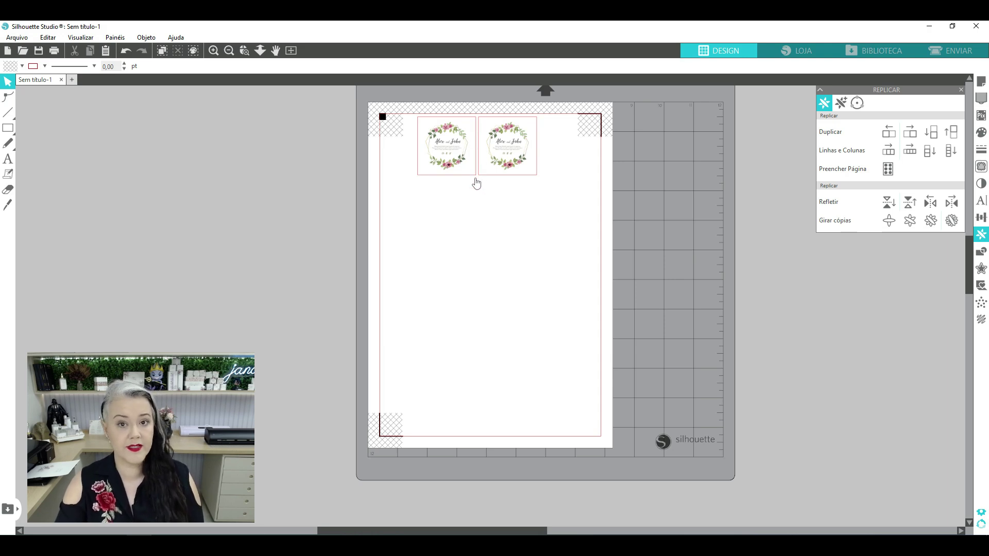
left_click_drag(494, 151, 491, 150)
left_click(478, 116)
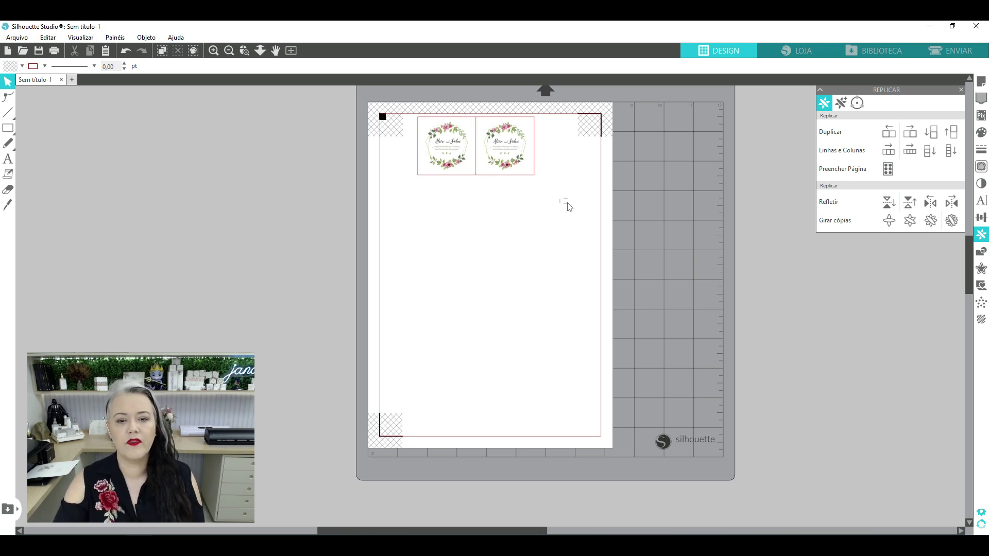
Move the label pair to about X 17.75, Y 35.68 mm and duplicate it into a touching grid of four columns and five rows
left_click(454, 138)
left_click_drag(455, 138, 425, 165)
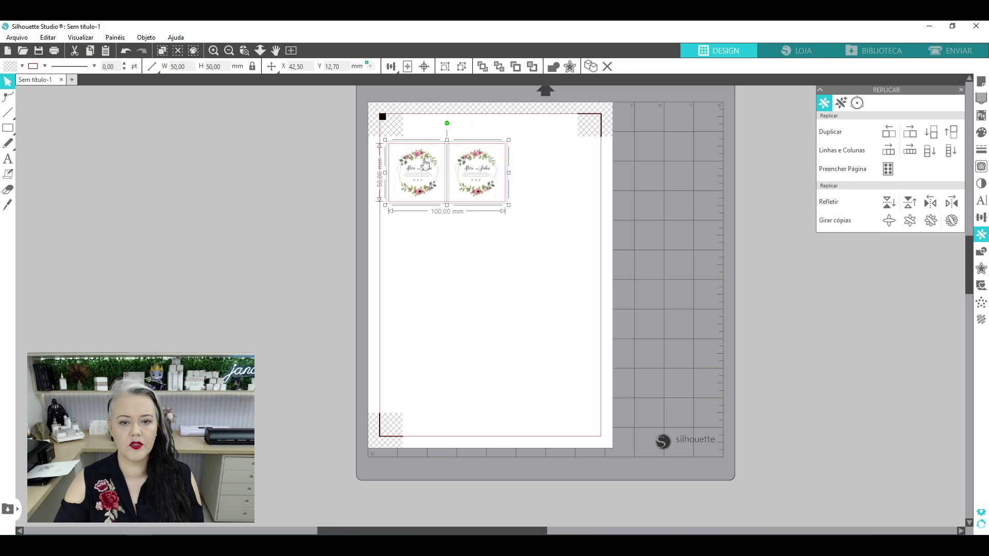
key("ctrl+d")
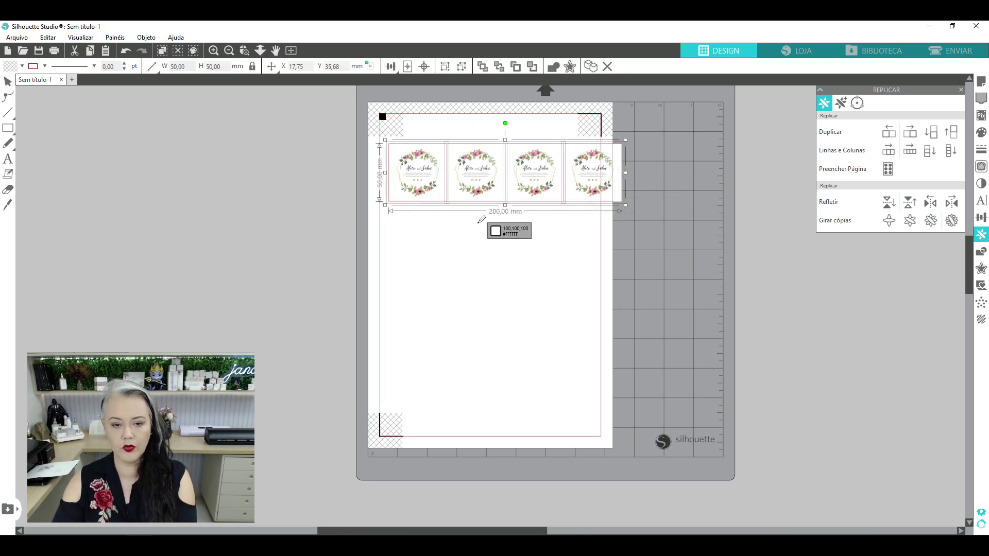
key("ctrl+d")
key("ctrl+d")
key("ctrl+d")
key("ctrl+d")
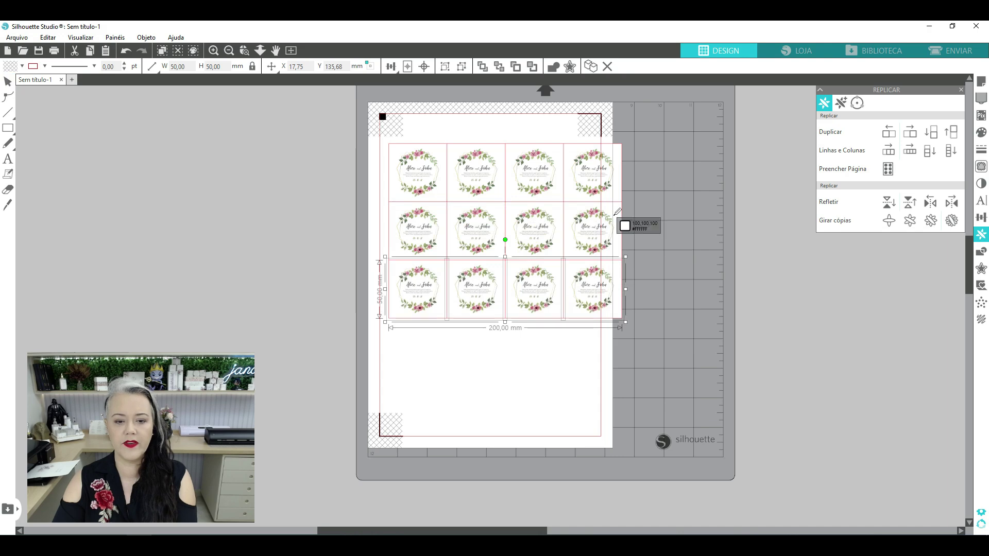
Delete the fourth column of labels and move the remaining grid to about X 39, Y 32 mm, inside the cut area
left_click(663, 317)
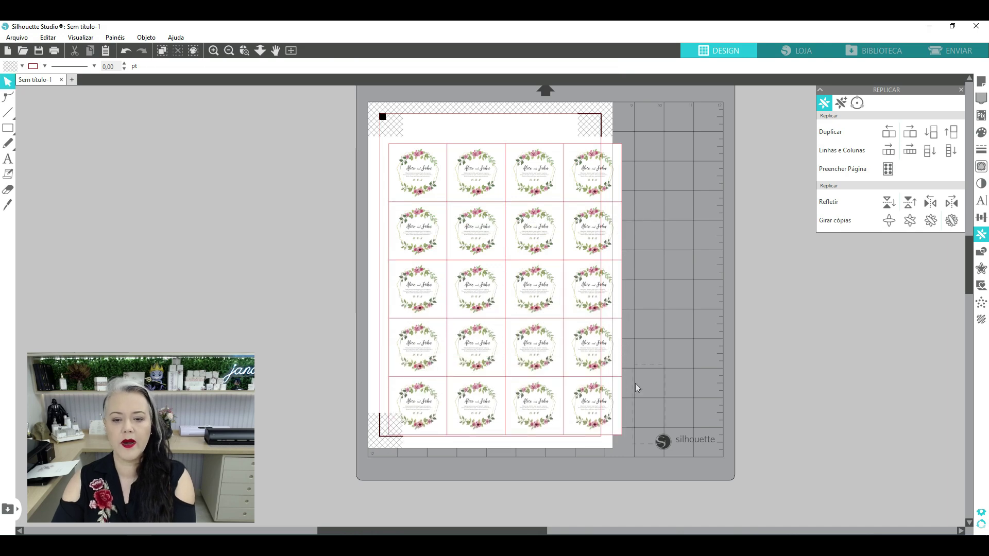
left_click_drag(635, 387, 395, 374)
key("Delete")
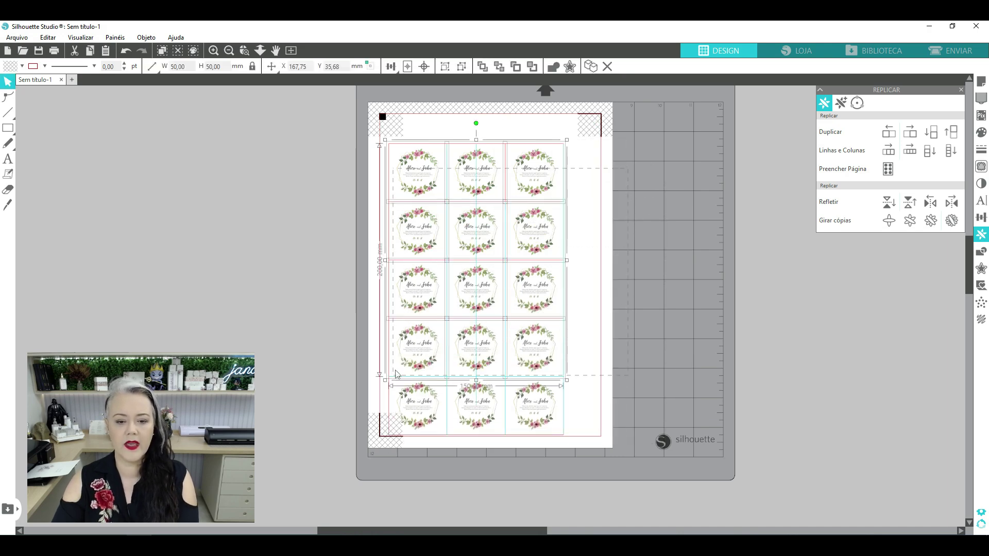
key("ctrl+a")
left_click_drag(469, 320, 496, 316)
left_click(648, 330)
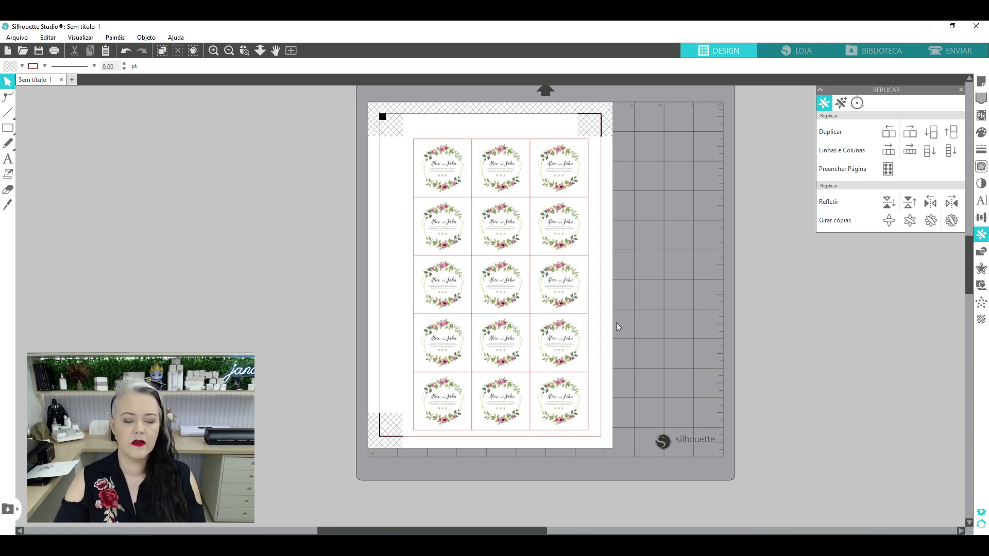
Group all fifteen labels of the three-by-five grid into one object
left_click_drag(597, 445, 406, 140)
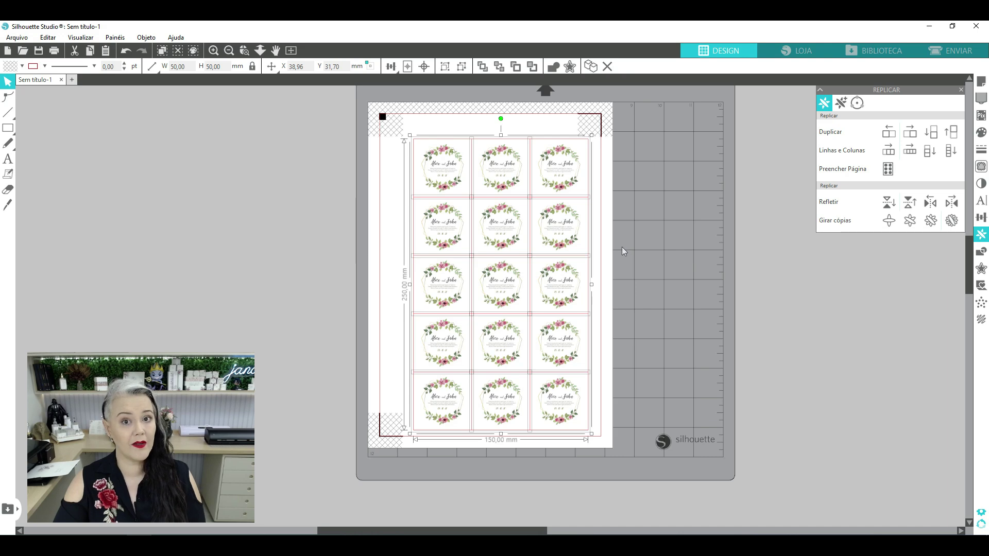
right_click(517, 218)
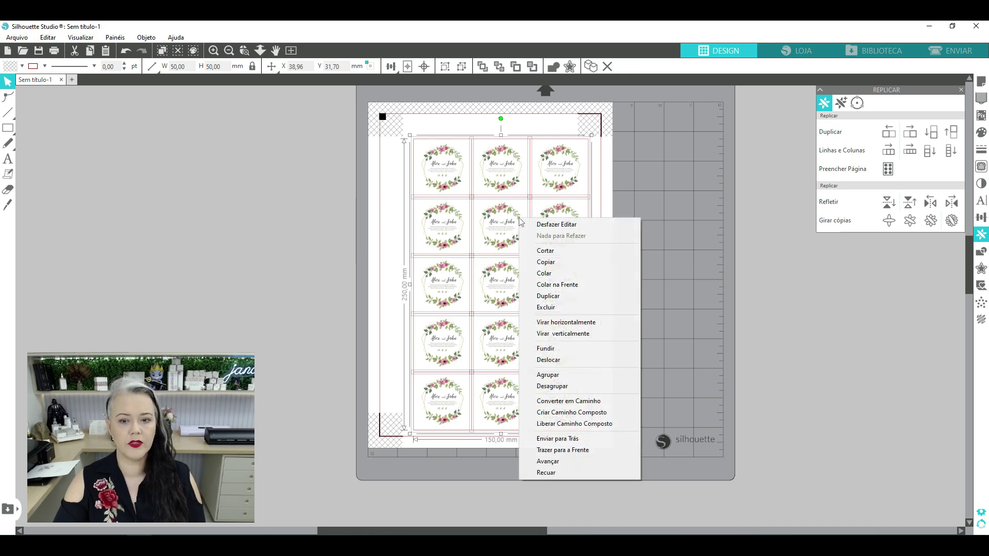
left_click(579, 374)
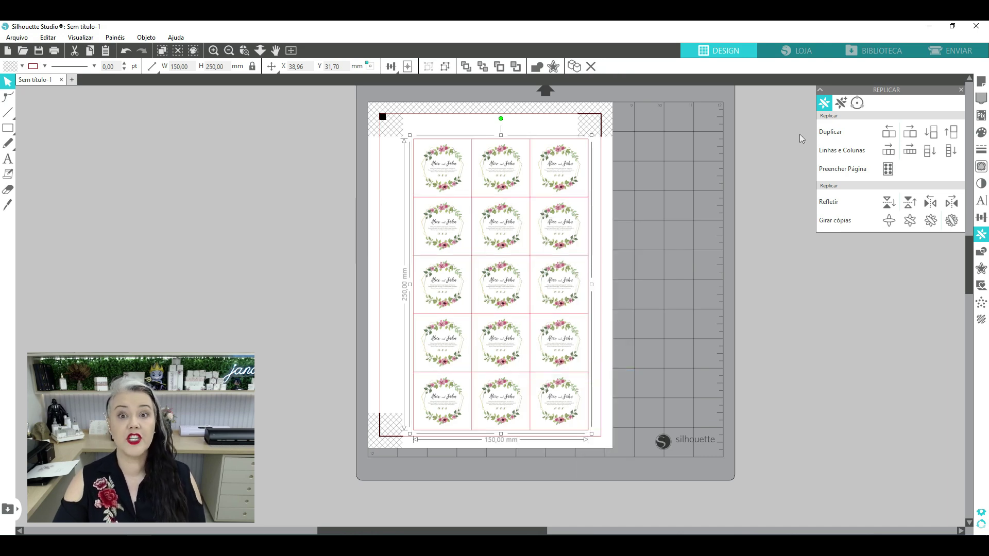
Check how the grouped labels' cut lines appear in the send view and return to the design view
left_click(950, 53)
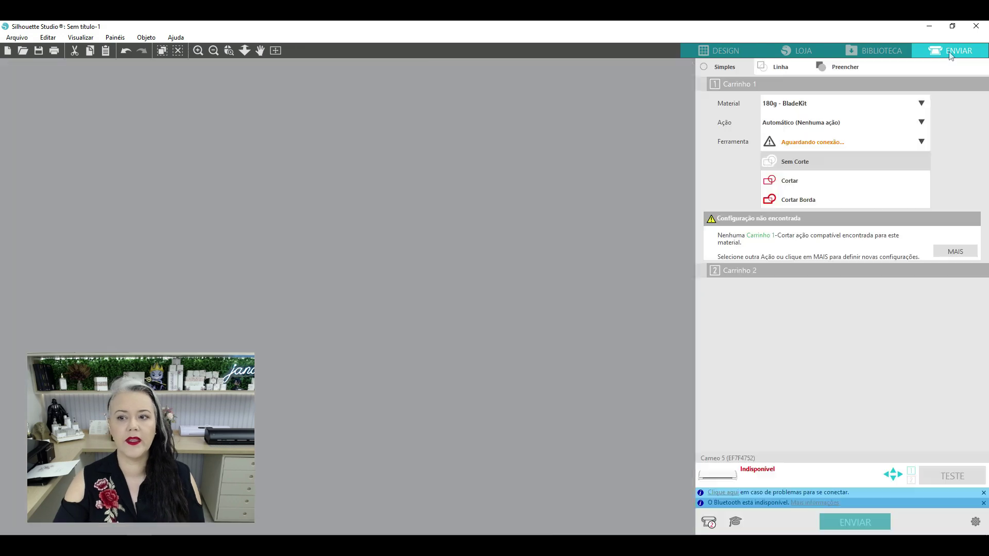
left_click(788, 165)
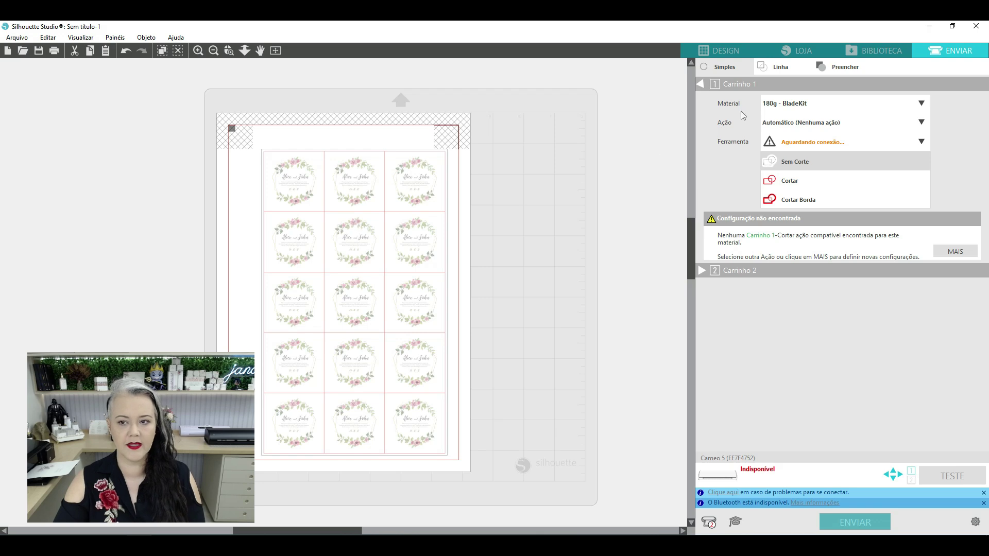
left_click(720, 52)
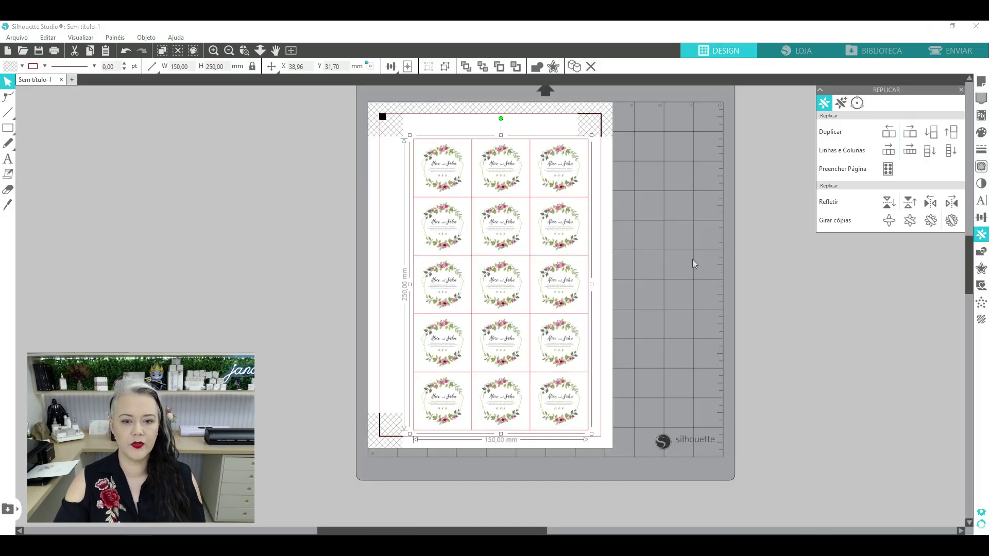
Draw a vertical line about 266.5 mm long over the shared edge between the first and second label columns
left_click(680, 285)
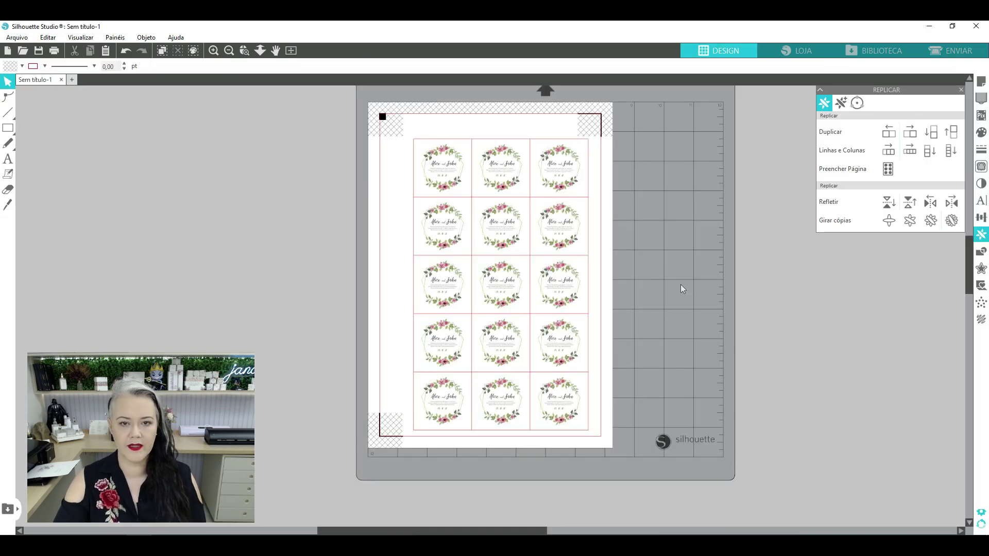
left_click(7, 114)
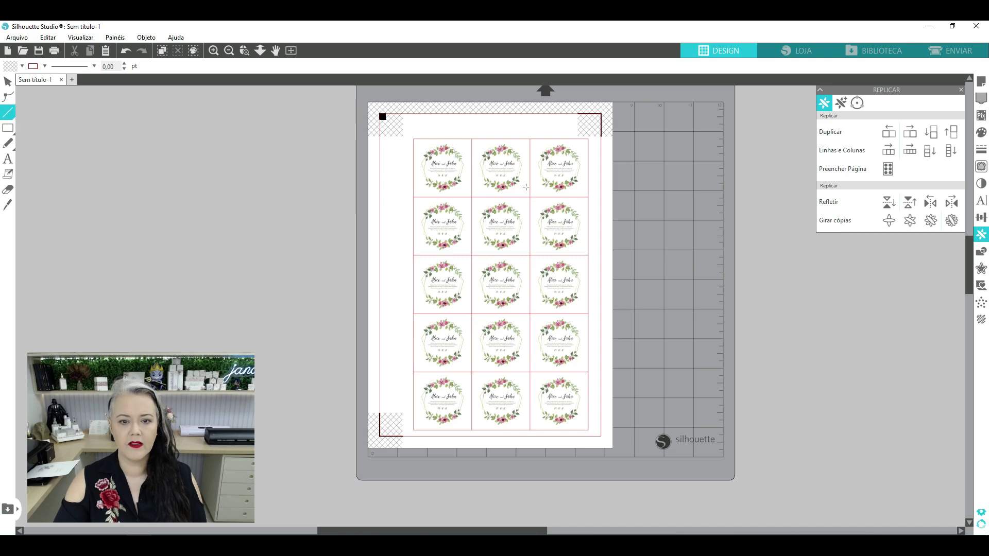
left_click(470, 128)
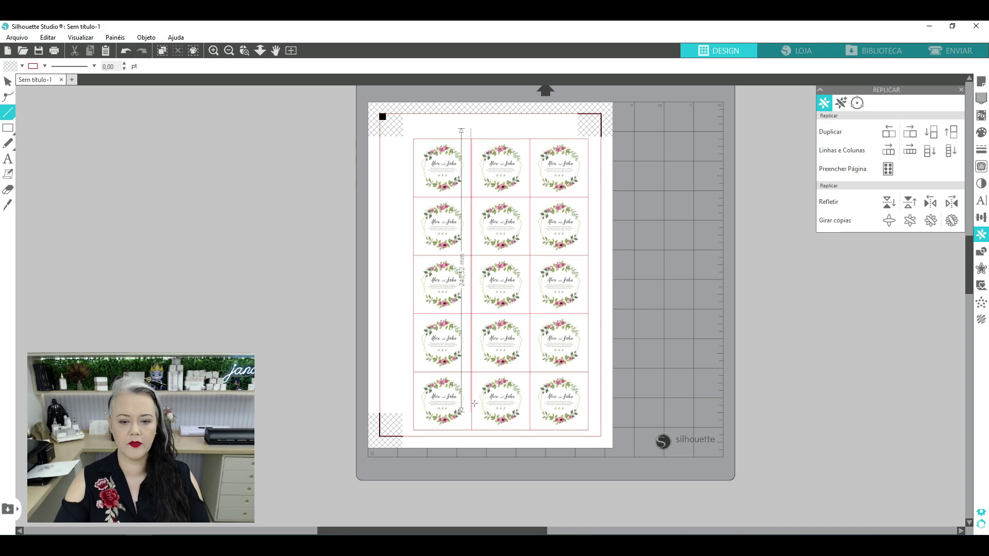
left_click(470, 440)
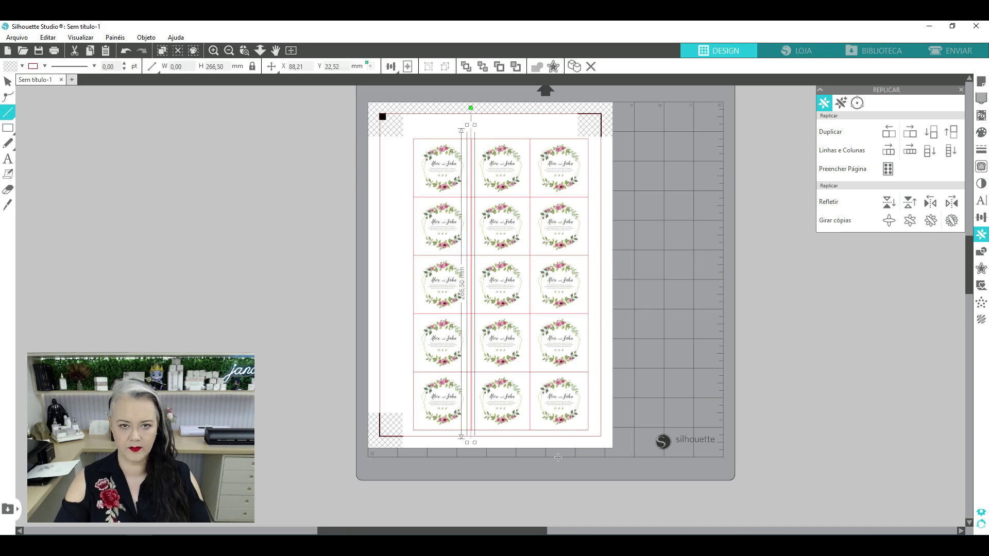
Set the vertical line's colour to blue (1B7CB7) and its thickness to 4 pt
left_click(981, 151)
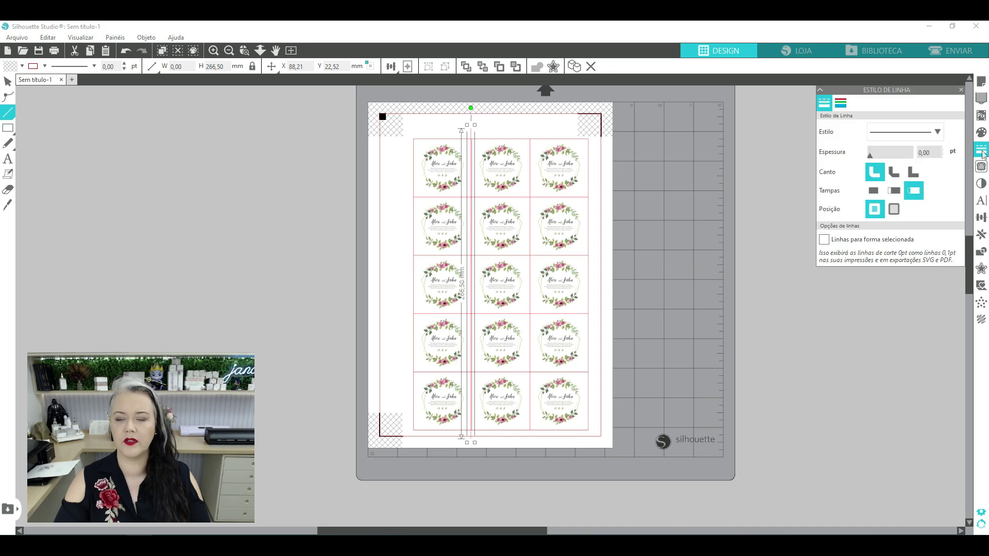
left_click(839, 106)
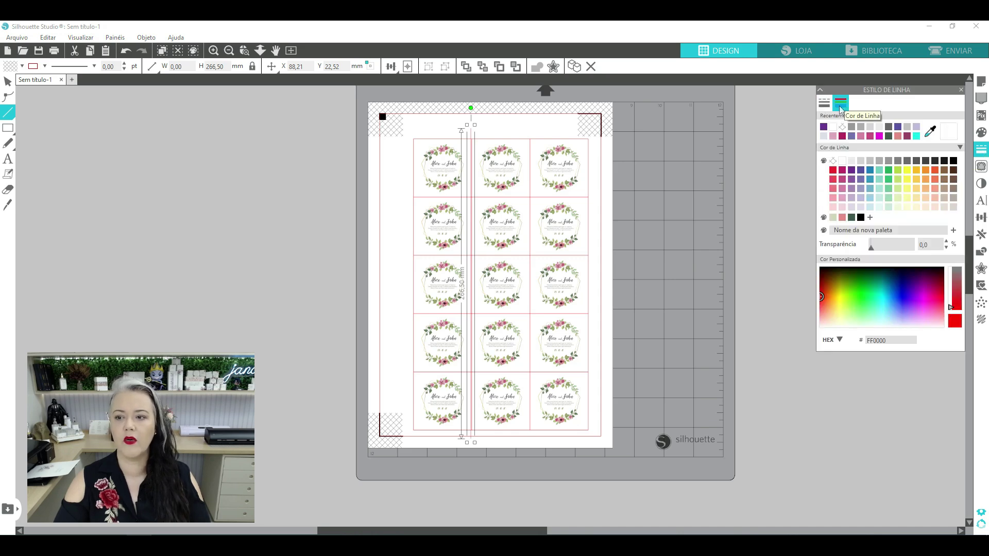
left_click(870, 171)
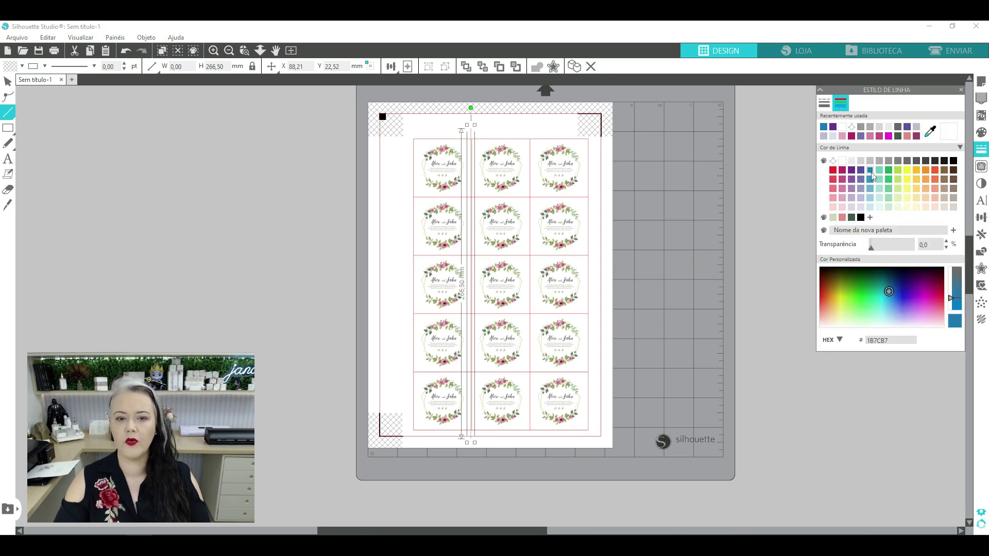
left_click(824, 103)
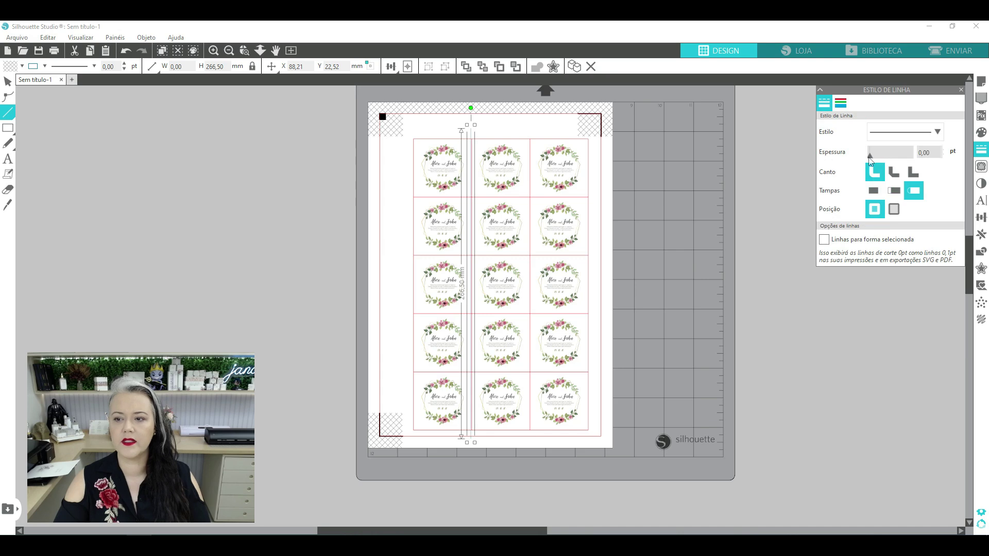
left_click_drag(871, 157, 877, 157)
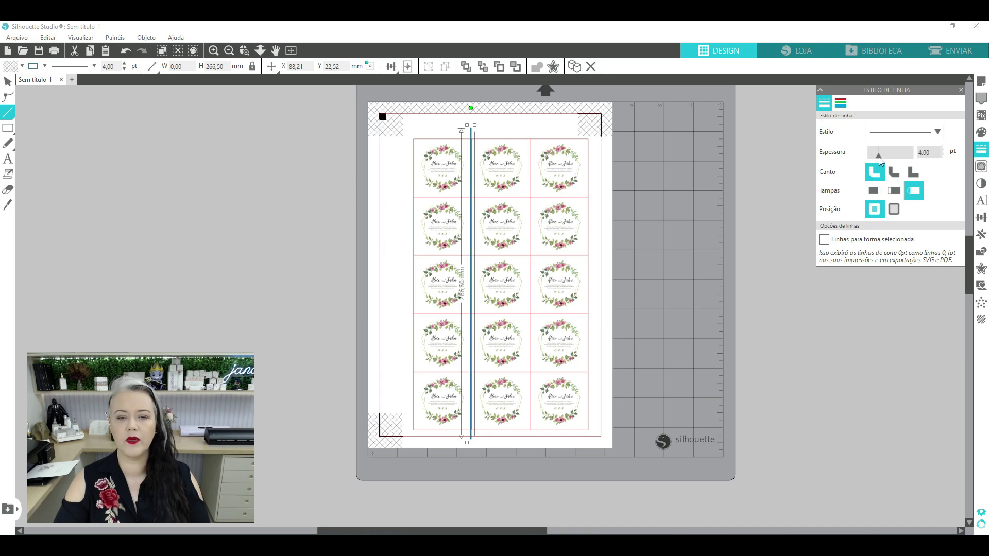
left_click(8, 81)
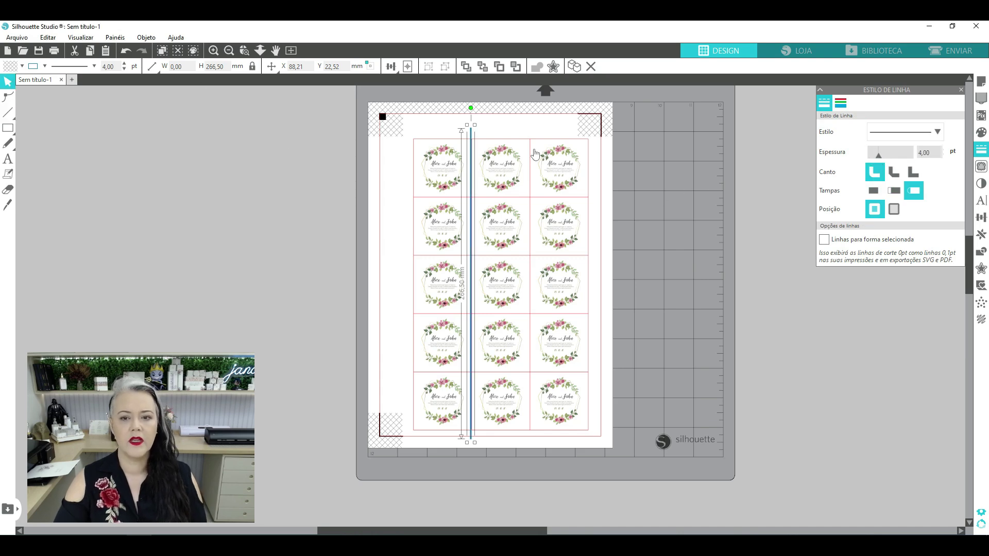
left_click(493, 142)
left_click(471, 139)
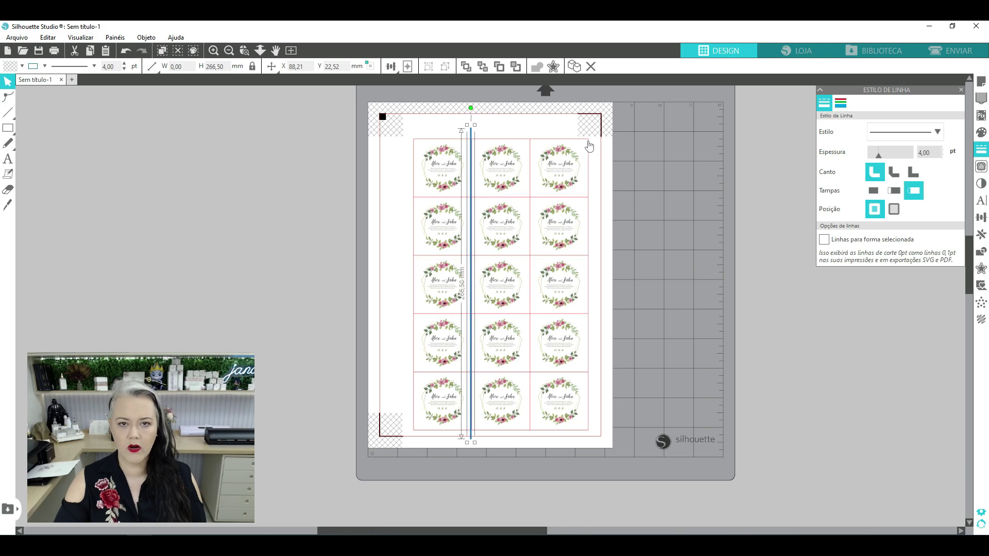
Align the vertical line with the first column edge and place a duplicate over the edge between the second and third label columns
key("Right")
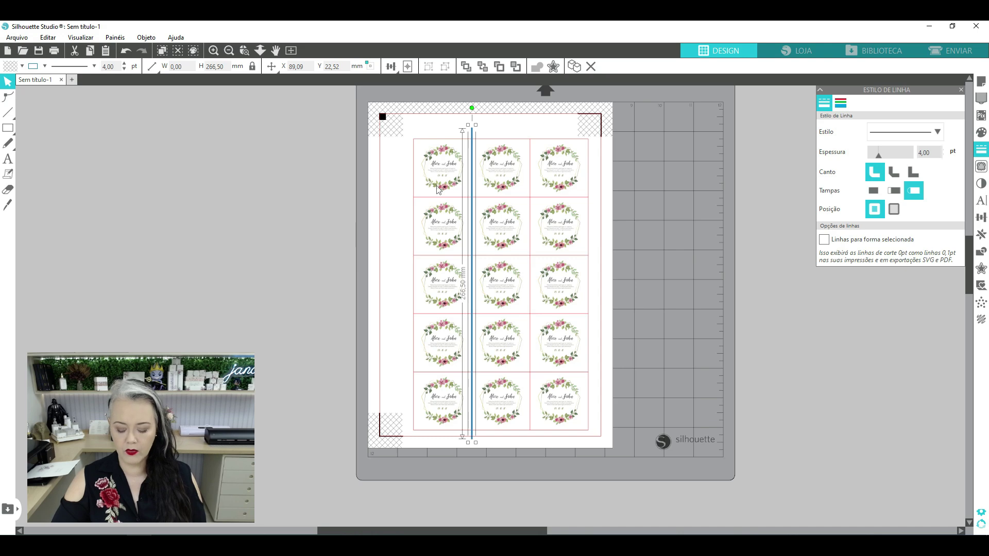
key("Right")
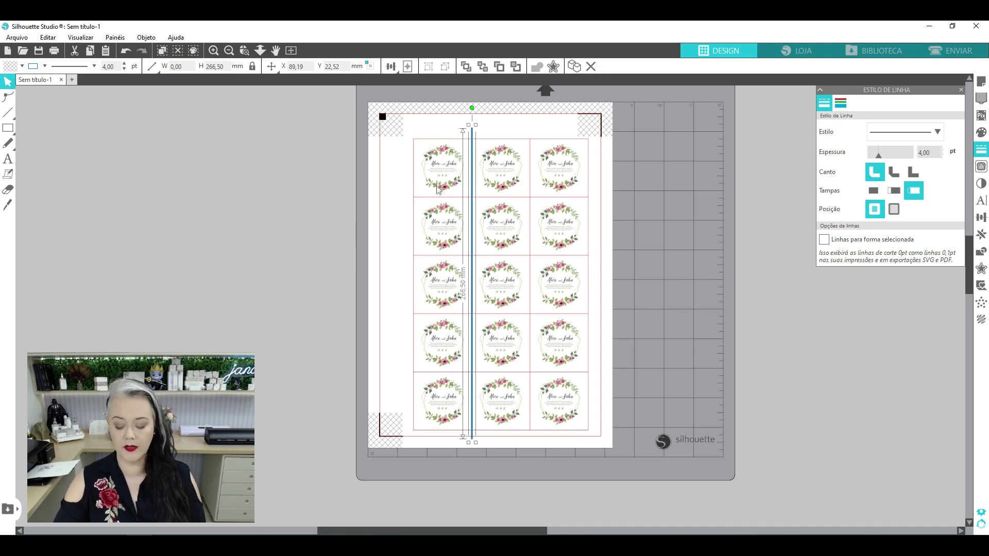
key("ctrl+d")
key("Right")
key("Right")
key("Right")
key("Right")
key("Right")
key("Right")
key("Right")
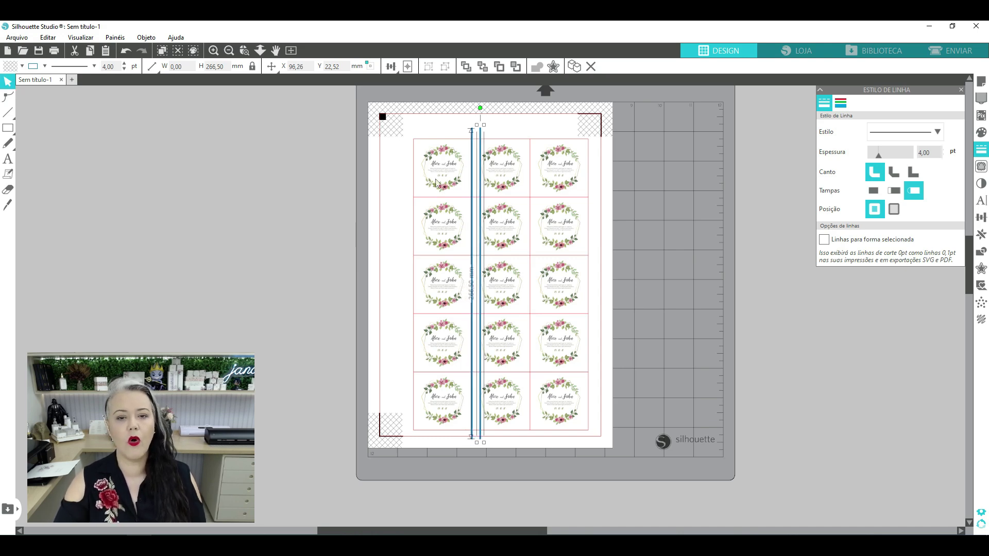
left_click_drag(482, 139, 530, 139)
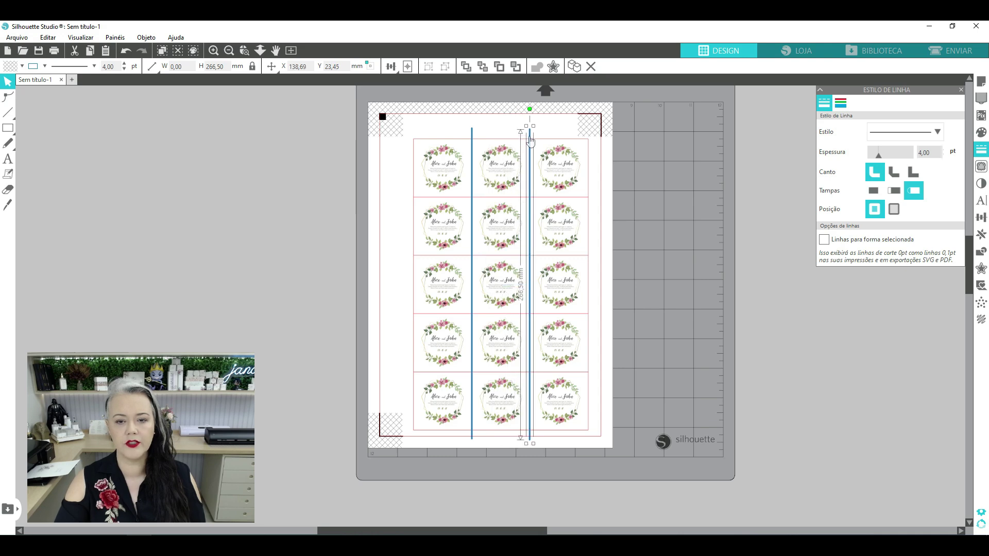
left_click(637, 222)
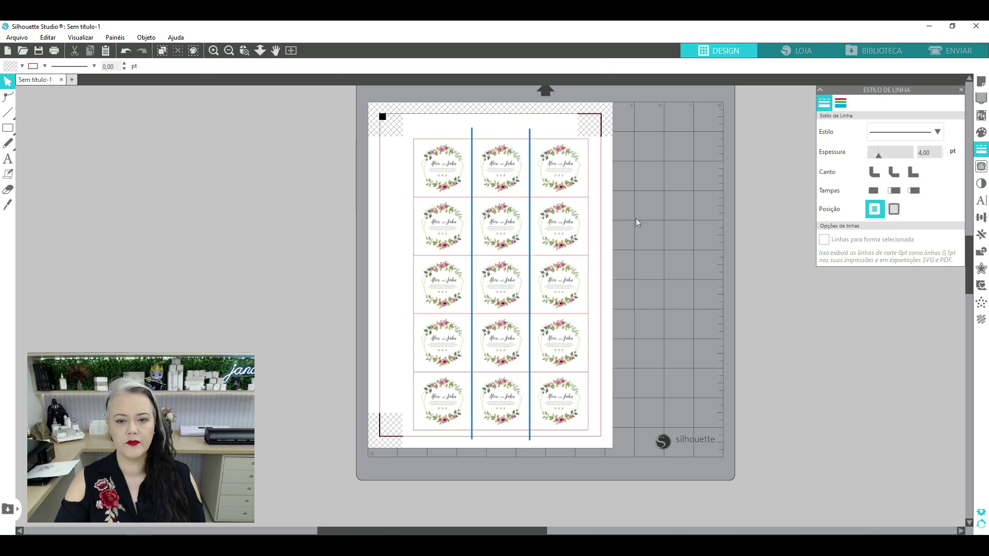
Place a copy of both vertical lines, rotated 90 degrees, over the two shared edges below the first and second label rows
left_click(530, 135)
left_click(473, 135, "shift")
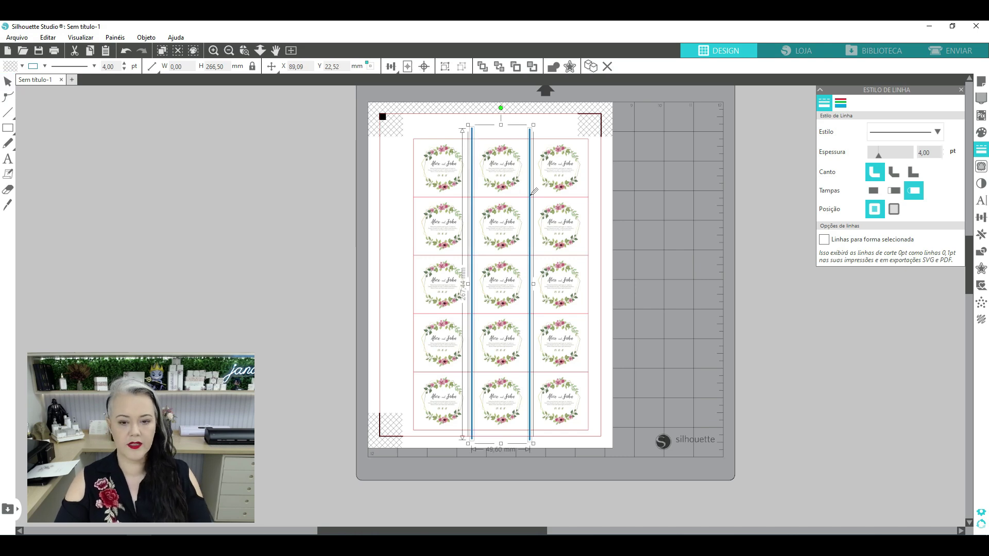
left_click_drag(521, 128, 340, 305)
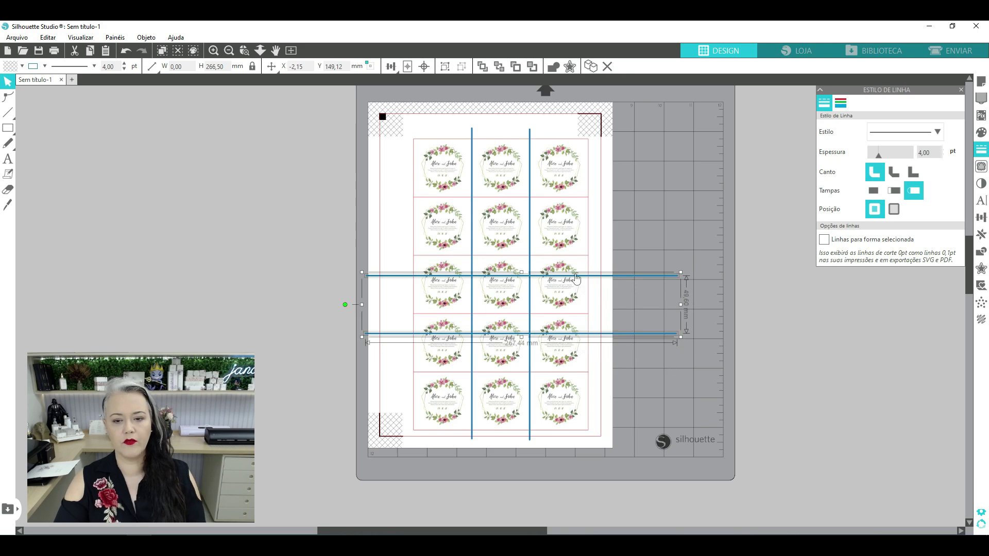
key("ctrl+g")
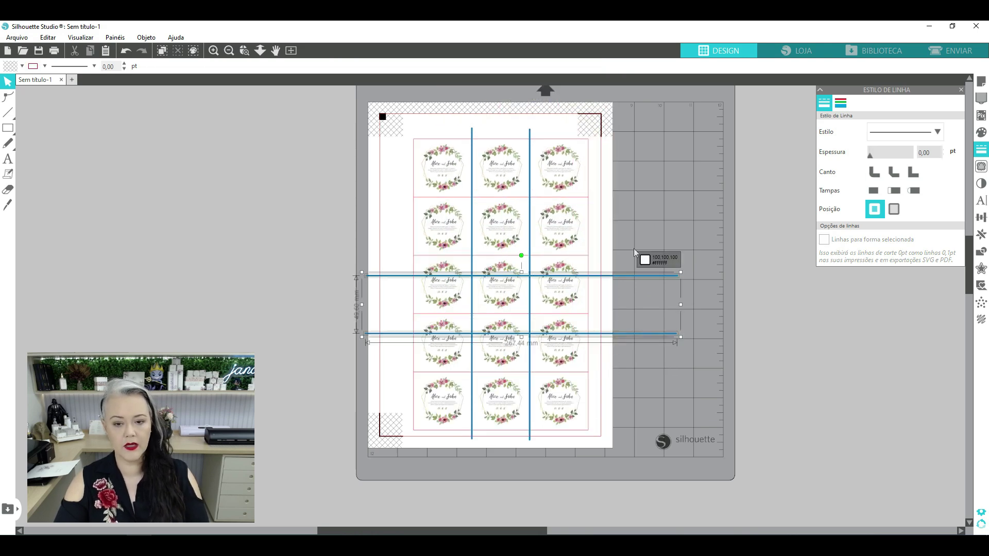
left_click_drag(620, 281, 654, 197)
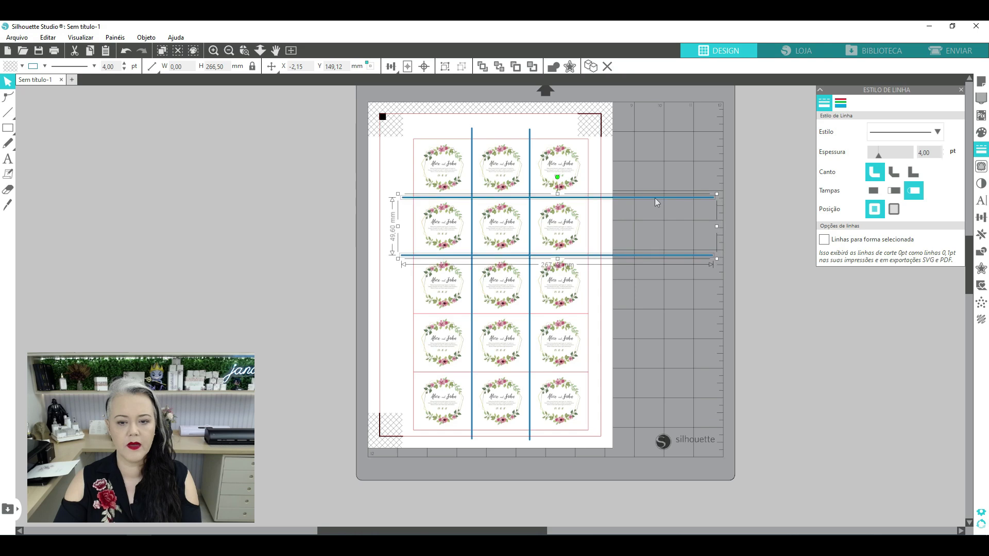
Shorten the horizontal line pair to about 158 mm and place a duplicate pair over the edges below the third and fourth label rows
left_click_drag(717, 227, 599, 226)
left_click_drag(409, 232, 406, 226)
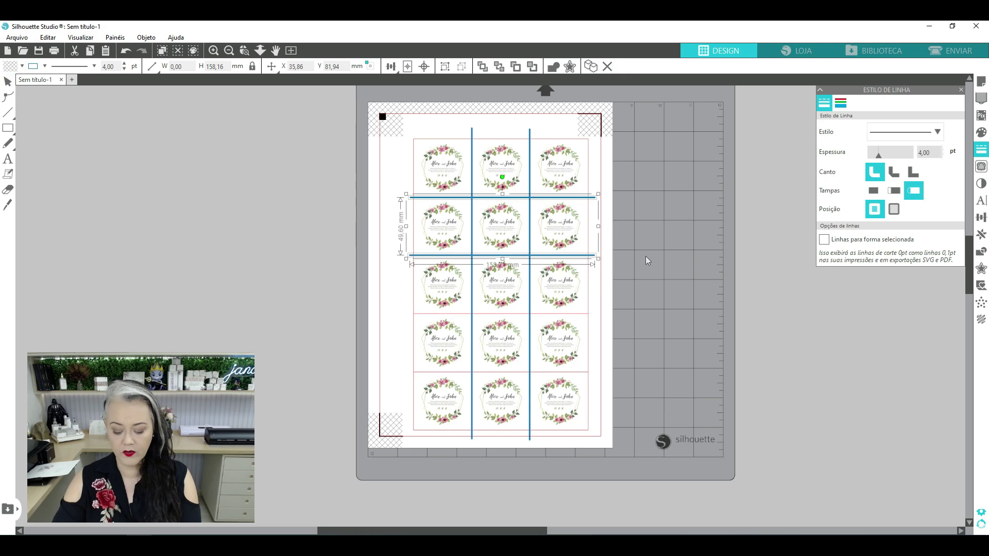
key("ctrl+d")
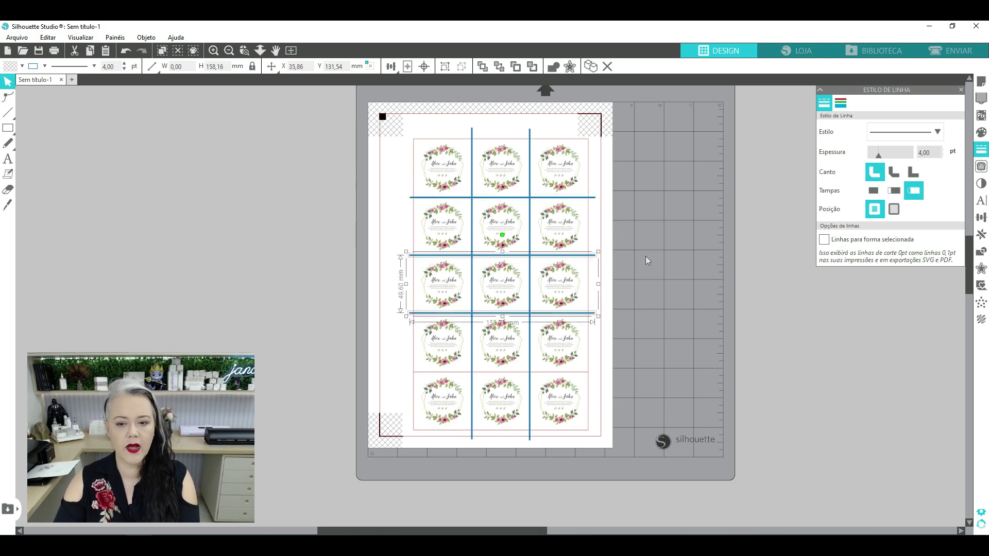
left_click_drag(596, 261, 588, 318)
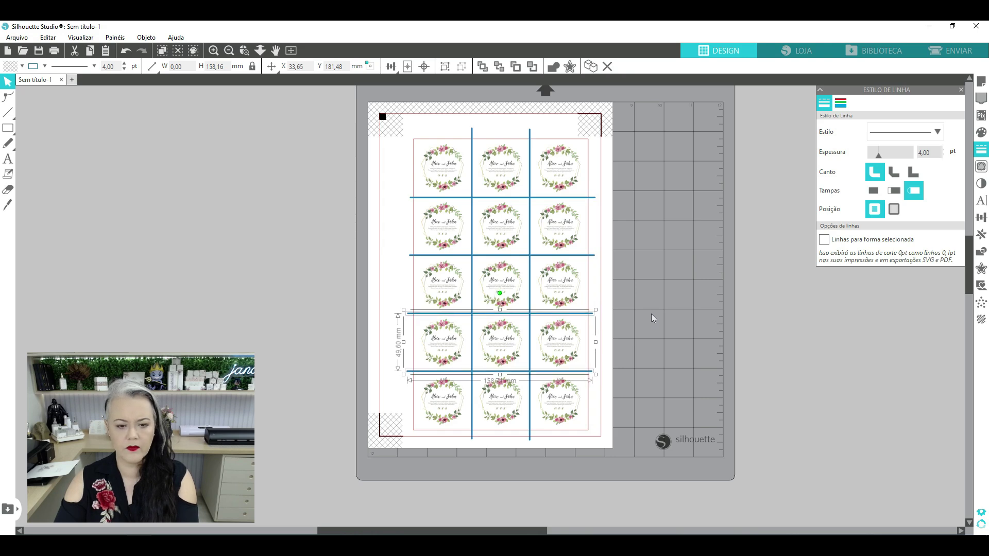
left_click(651, 313)
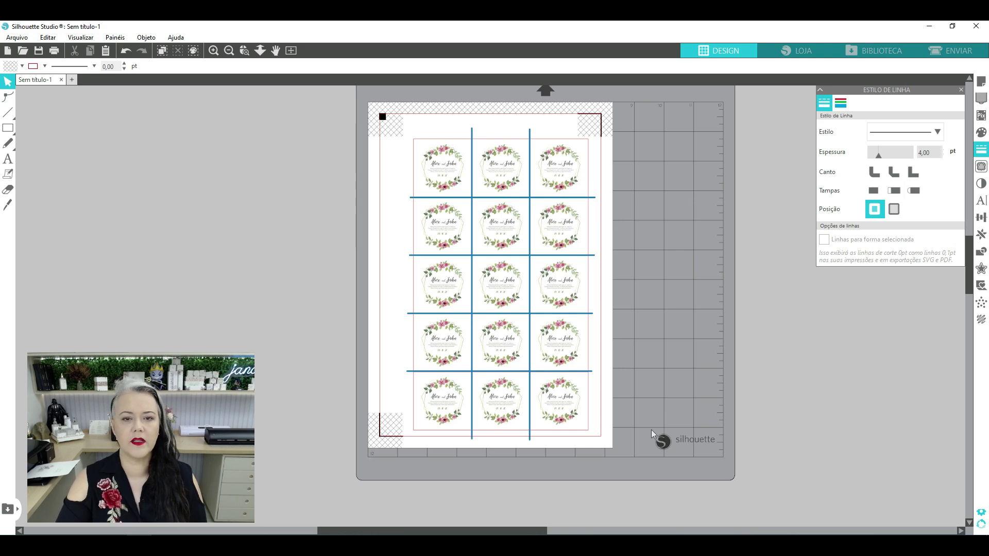
Draw a rectangle about 150 by 250 mm around the outer edge of the label grid
left_click(7, 128)
left_click(22, 127)
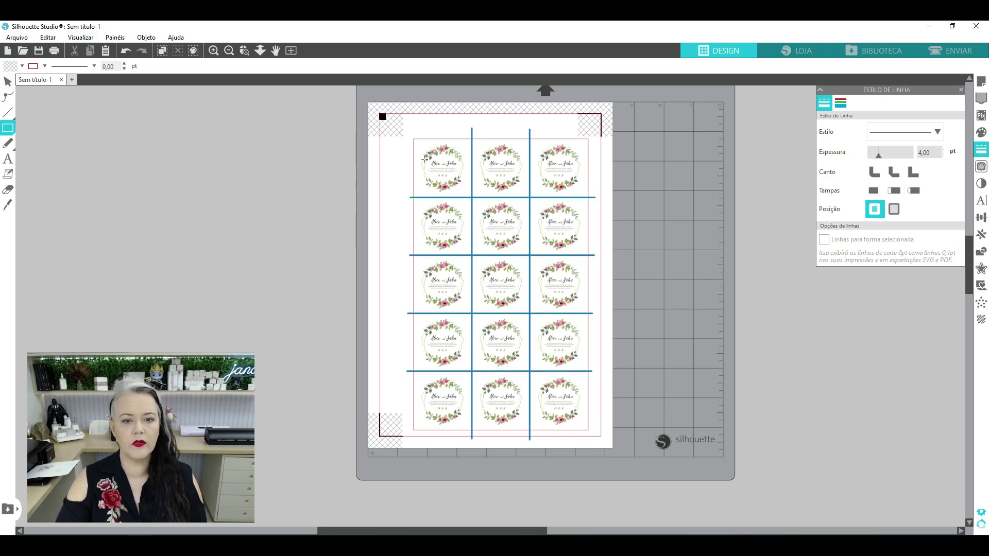
left_click_drag(413, 138, 589, 430)
left_click(7, 82)
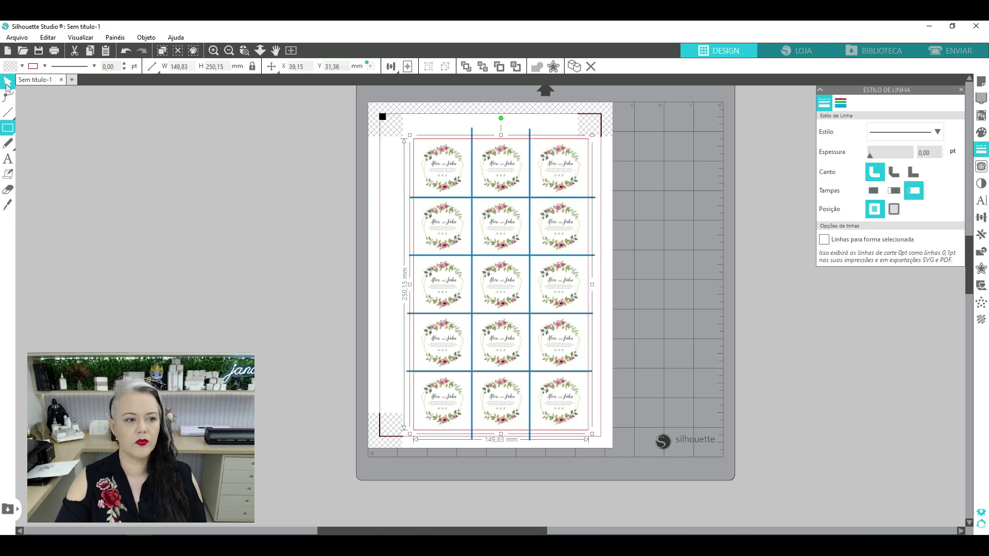
left_click(678, 184)
Move the label grid off the page and set the remaining cut lines and rectangle to red (ED242B) with 0 pt thickness
left_click_drag(560, 154, 779, 146)
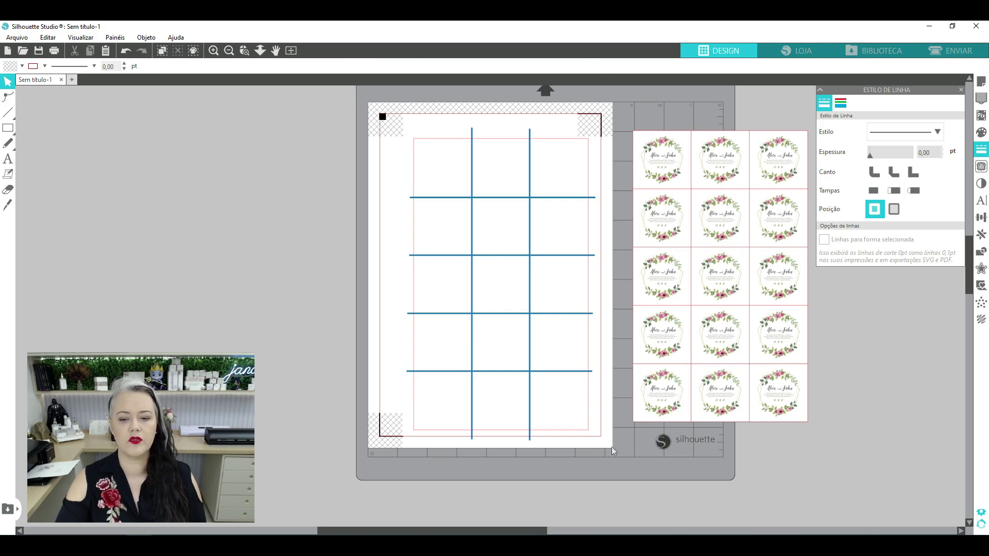
left_click(471, 283)
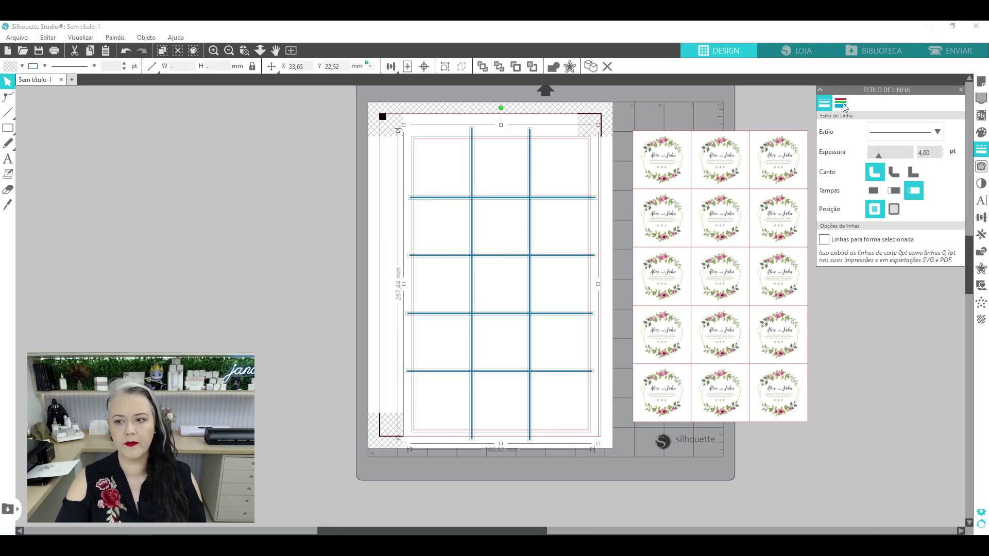
left_click(840, 103)
left_click(833, 172)
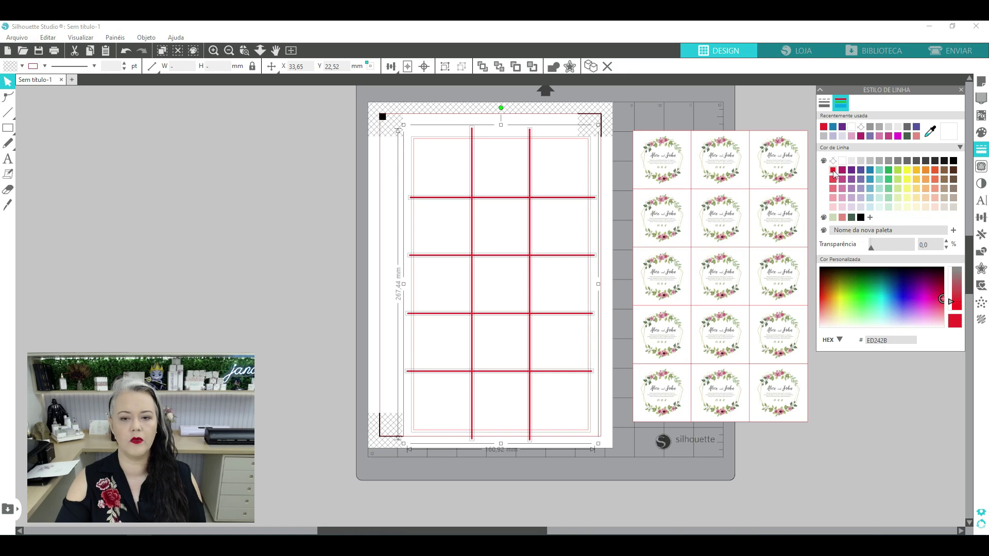
left_click(824, 103)
left_click_drag(878, 155, 859, 161)
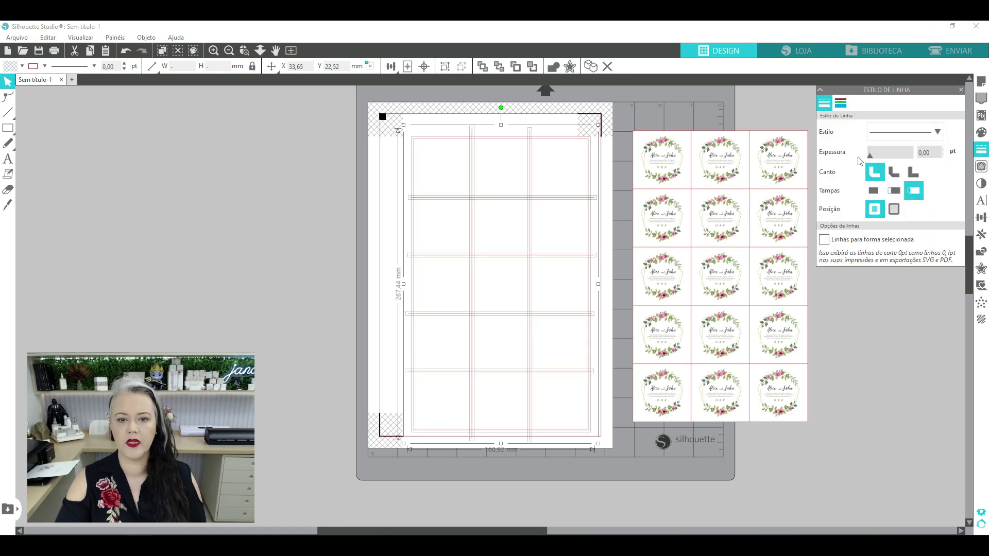
Group the cut lines and the outer rectangle into one object
right_click(460, 196)
left_click(504, 367)
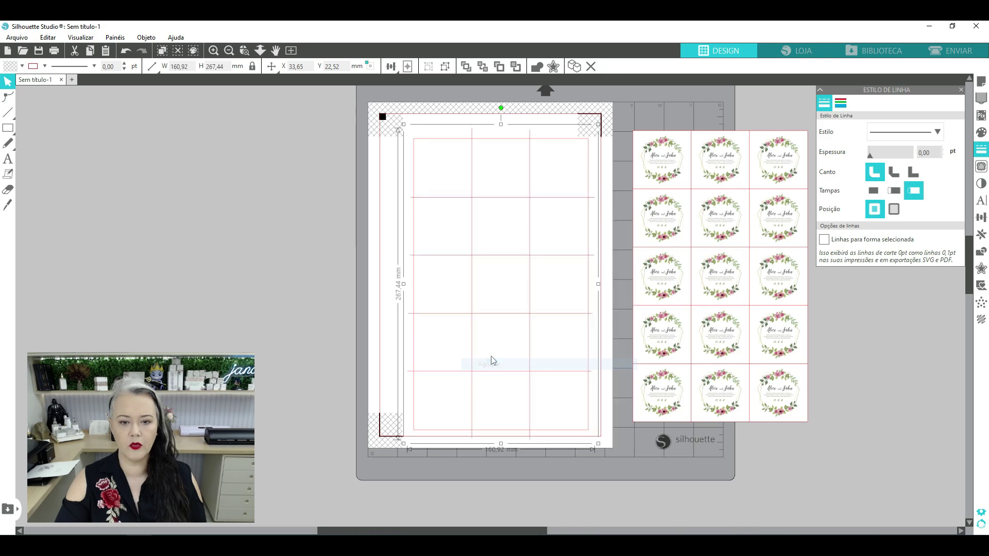
left_click(298, 214)
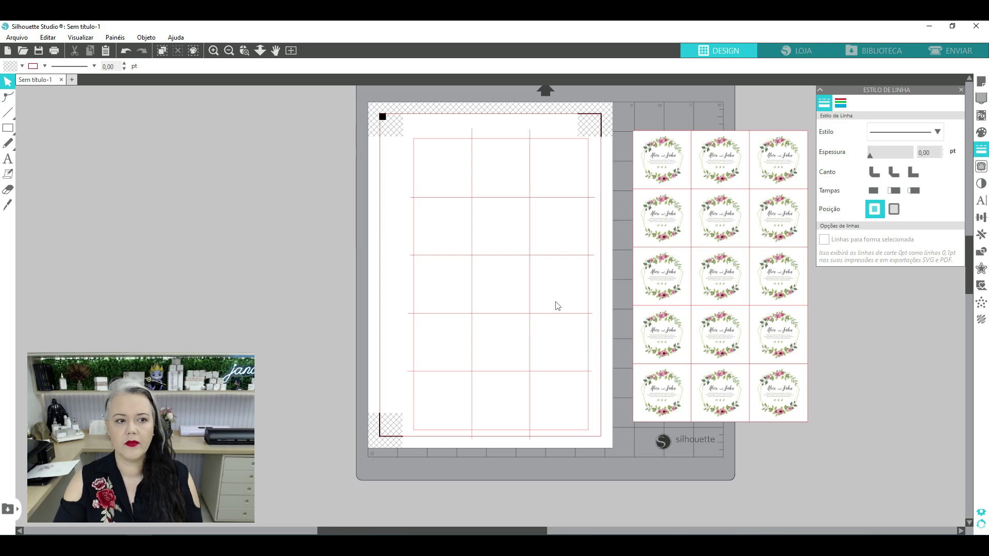
Save the design to the hard drive as MatrizCorteTag5x5cm in Silhouette Studio V3 format
left_click(17, 37)
left_click(48, 37)
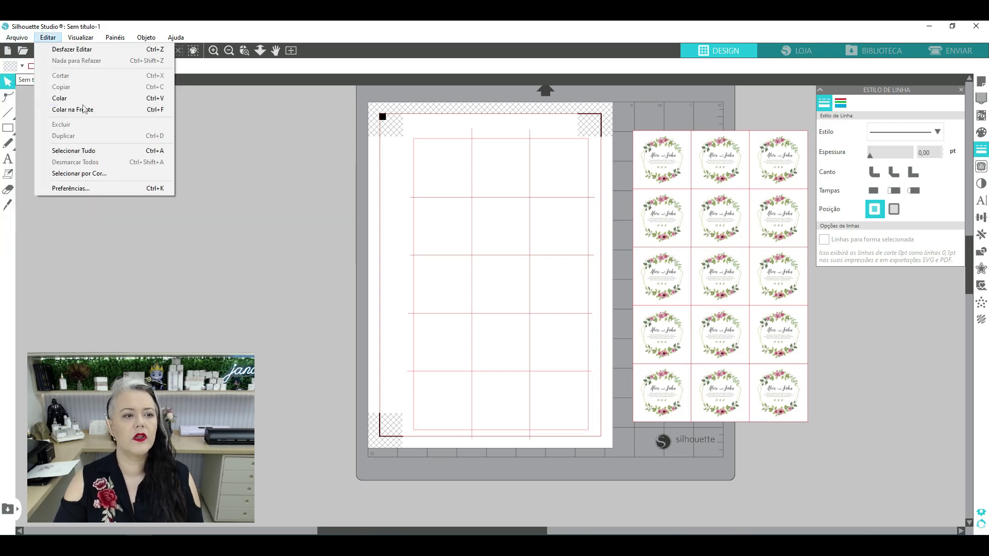
left_click(17, 37)
mouse_move(51, 132)
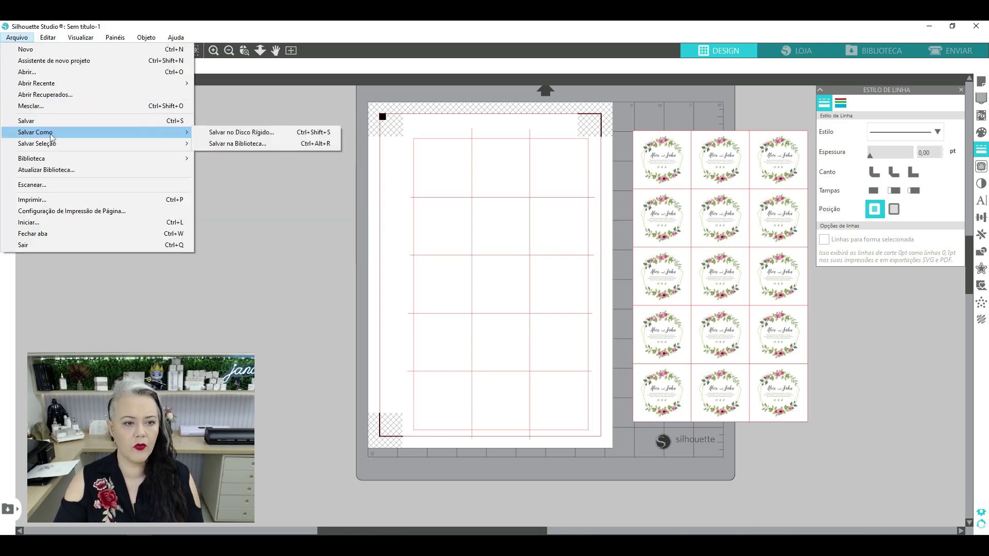
left_click(243, 133)
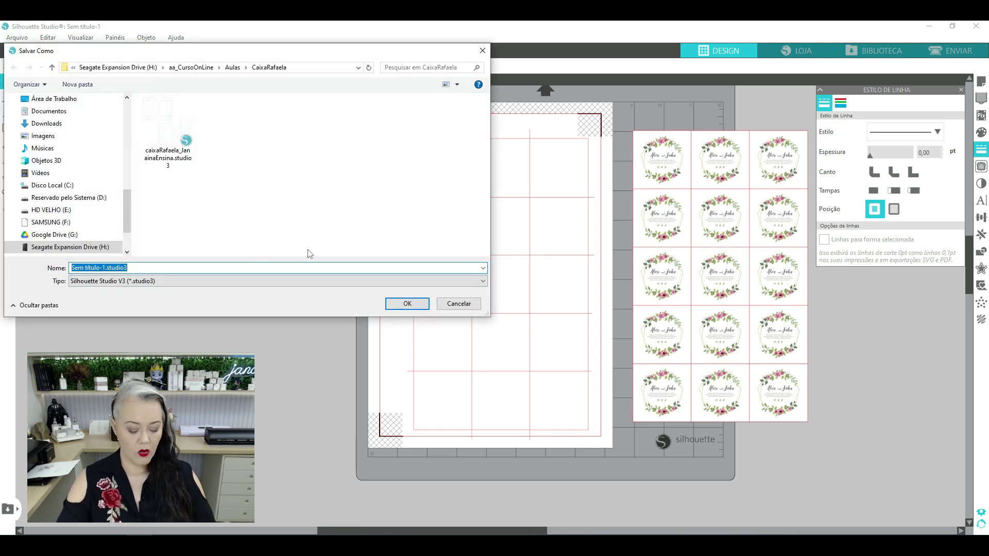
type("Matri")
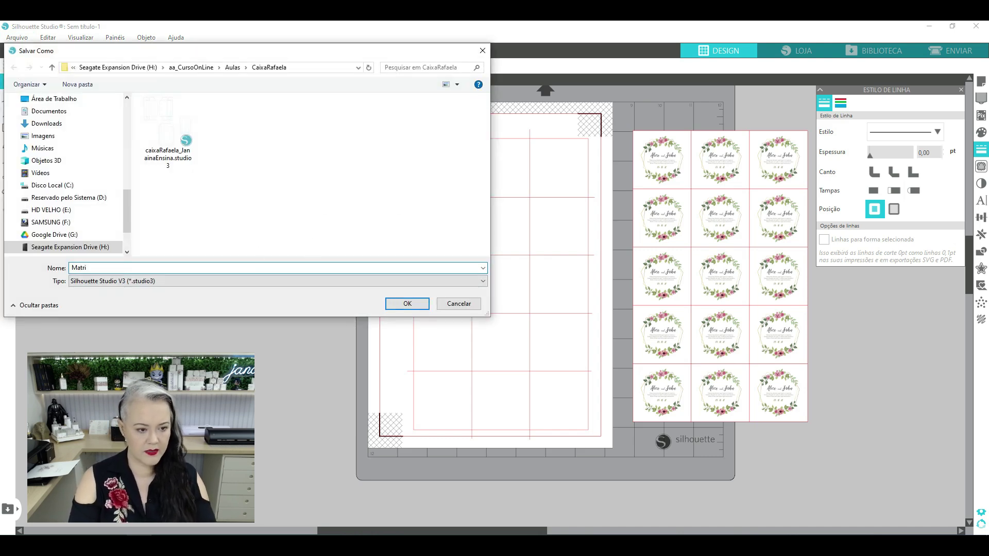
type("zCorteT")
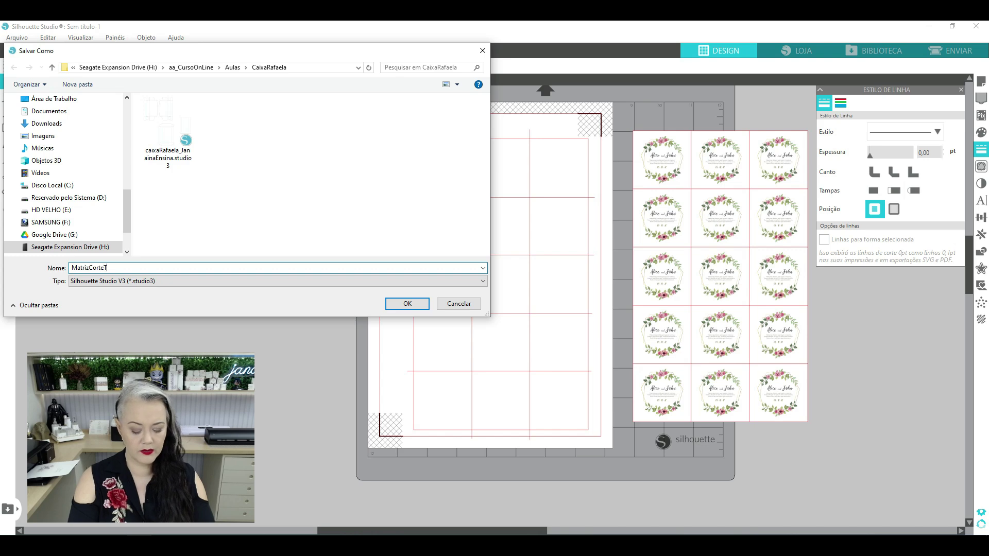
type("ag5x")
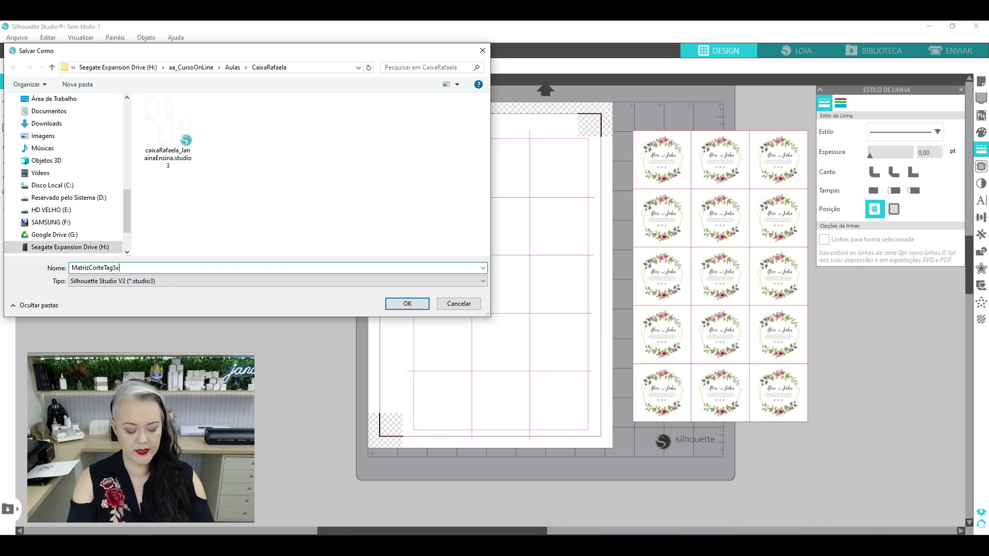
type("5cm")
key("Return")
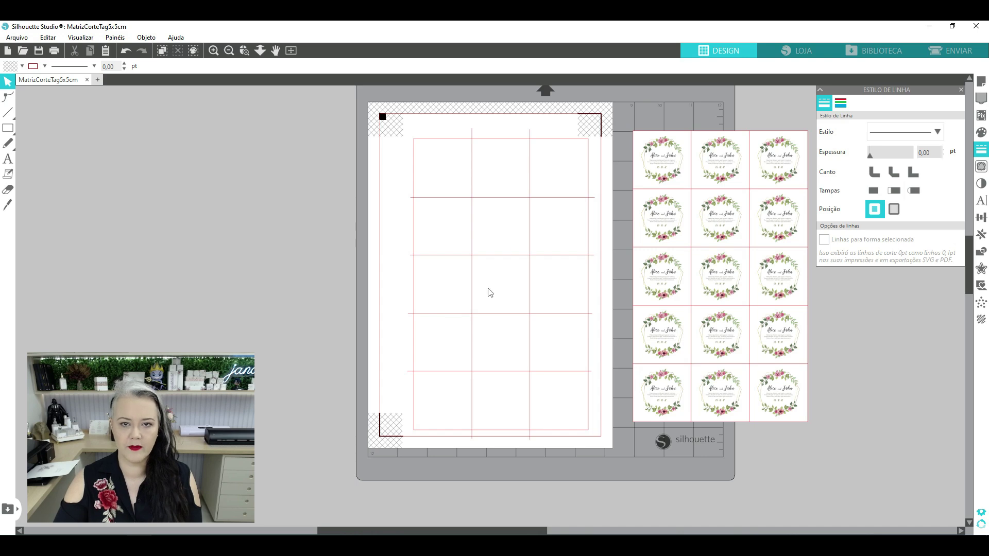
Move the label grid back onto the page so its edges match the cut lines
left_click_drag(765, 208, 545, 216)
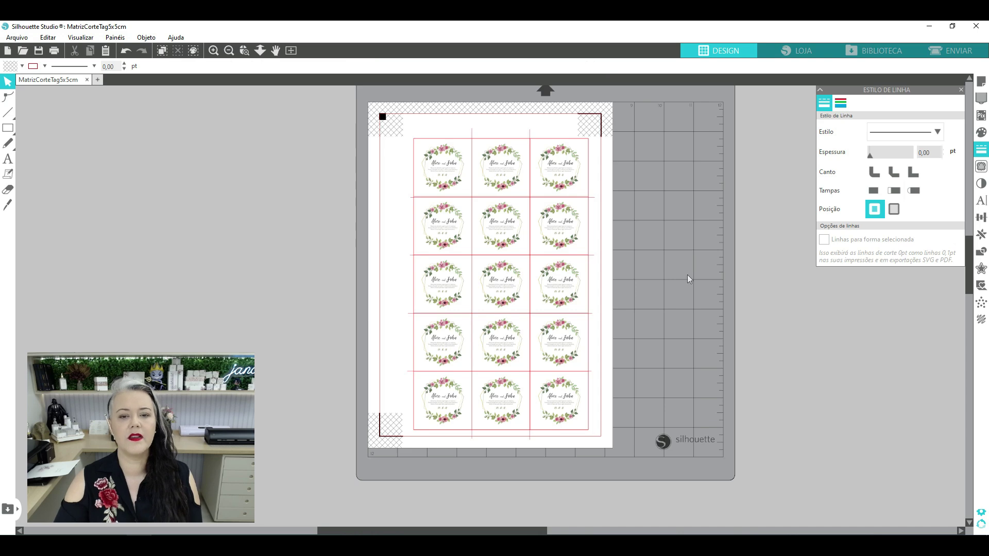